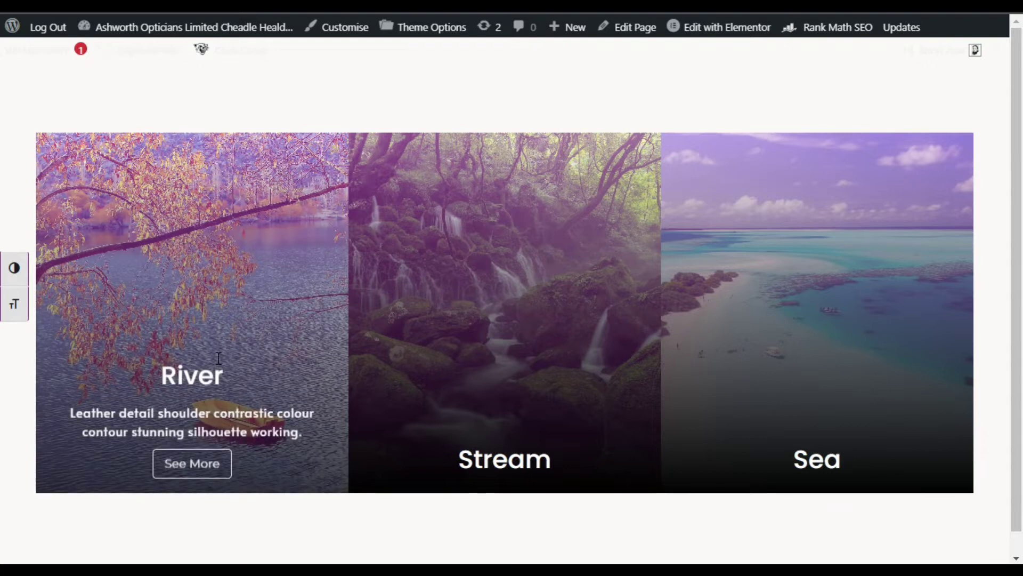
Step: Go to Add New Plugins and search for 'unlimited elements'
{"action": "left_click_drag", "start_coordinate": [69, 411], "coordinate": [273, 412]}
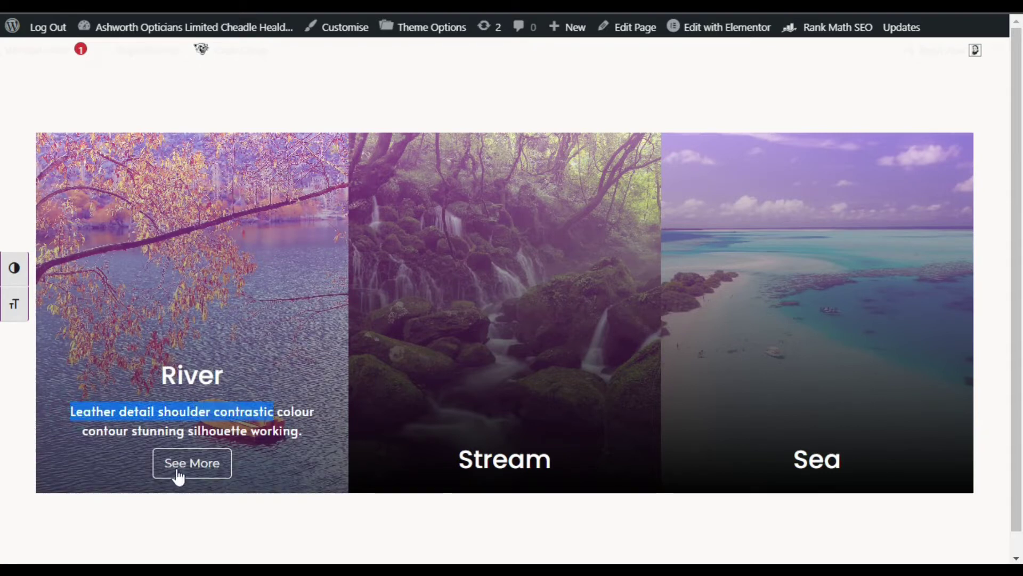
{"action": "left_click", "coordinate": [281, 503]}
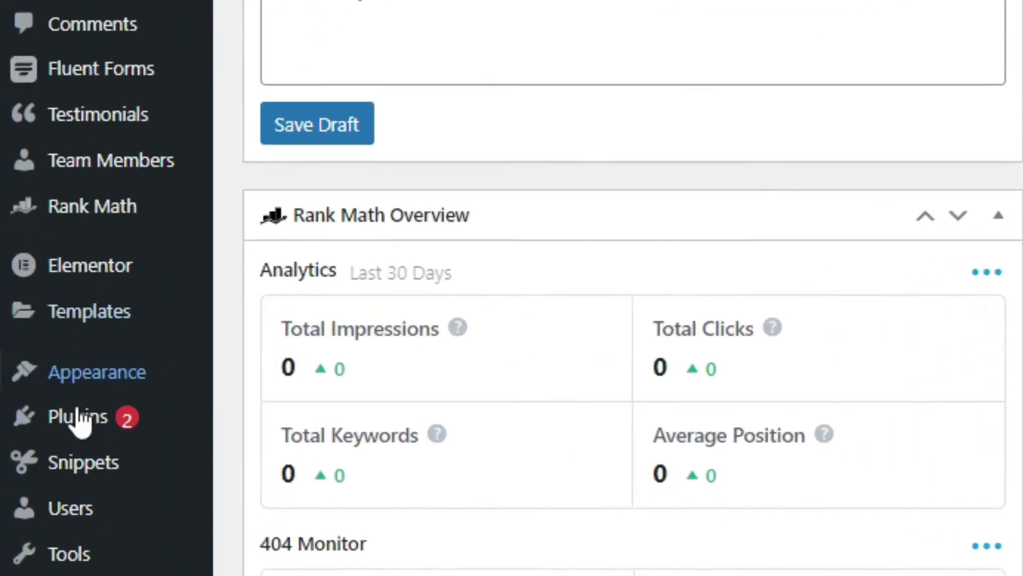
{"action": "mouse_move", "coordinate": [31, 483]}
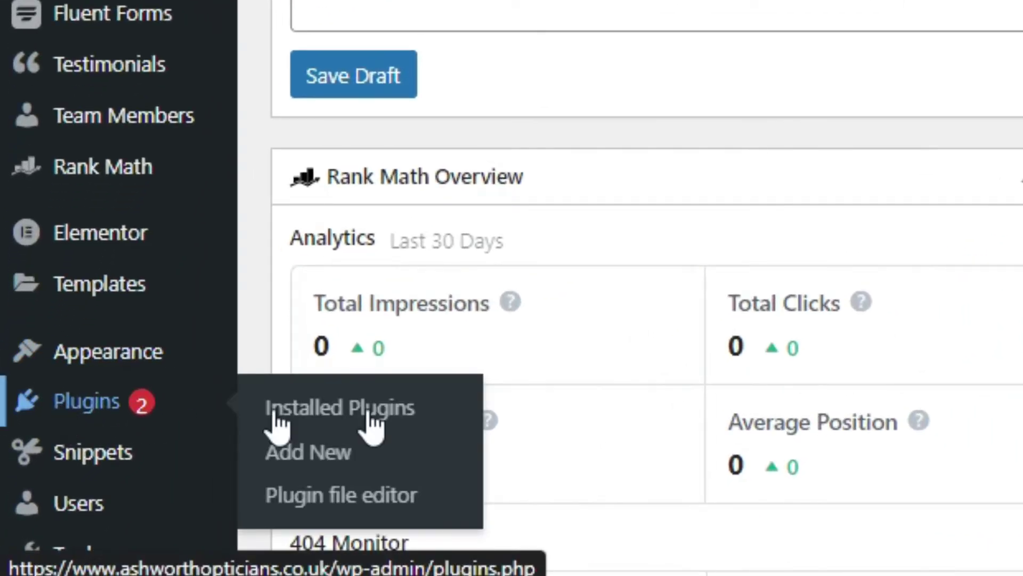
{"action": "left_click", "coordinate": [381, 454]}
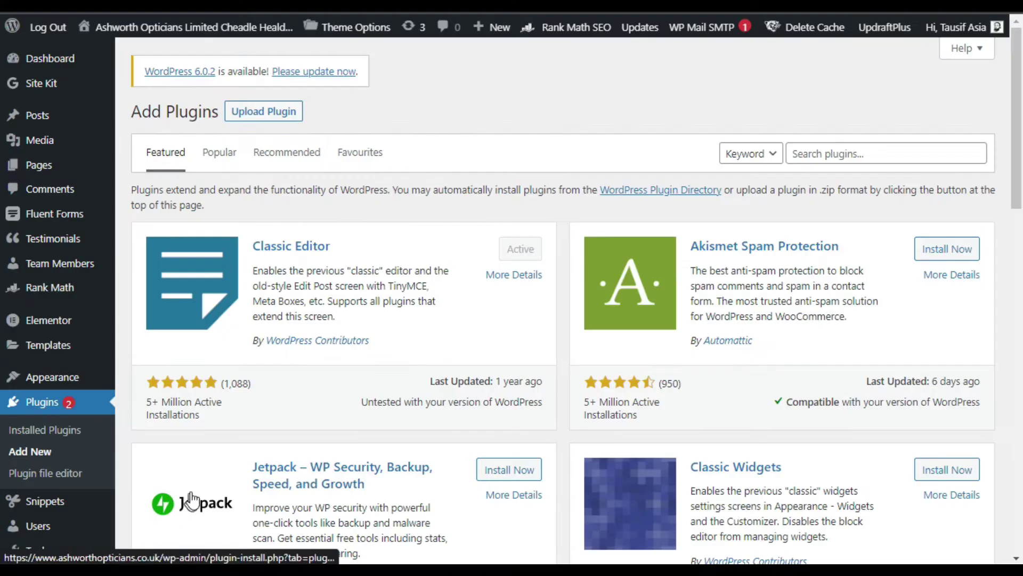
{"action": "left_click", "coordinate": [824, 155]}
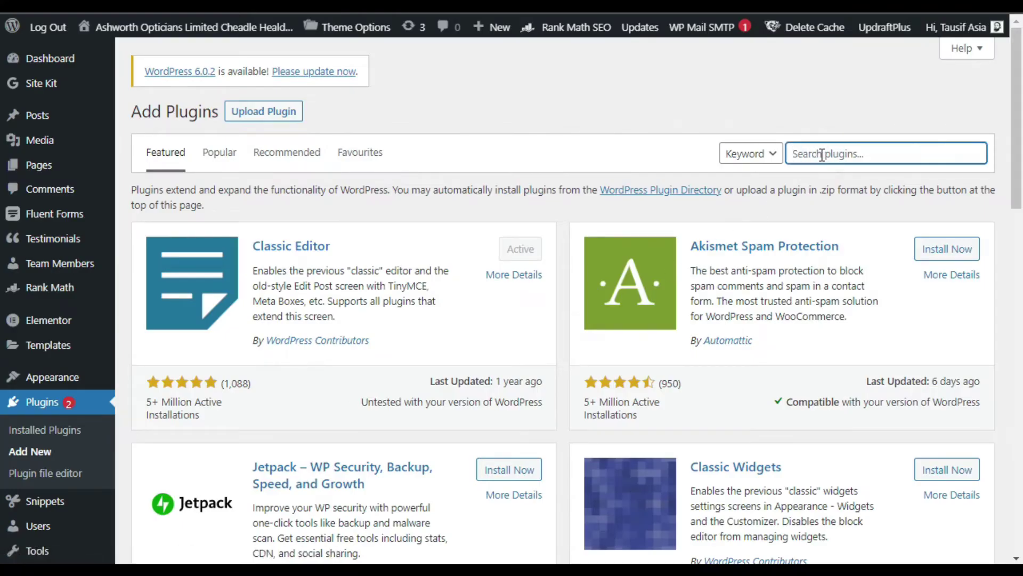
{"action": "type", "text": "unlimited elements"}
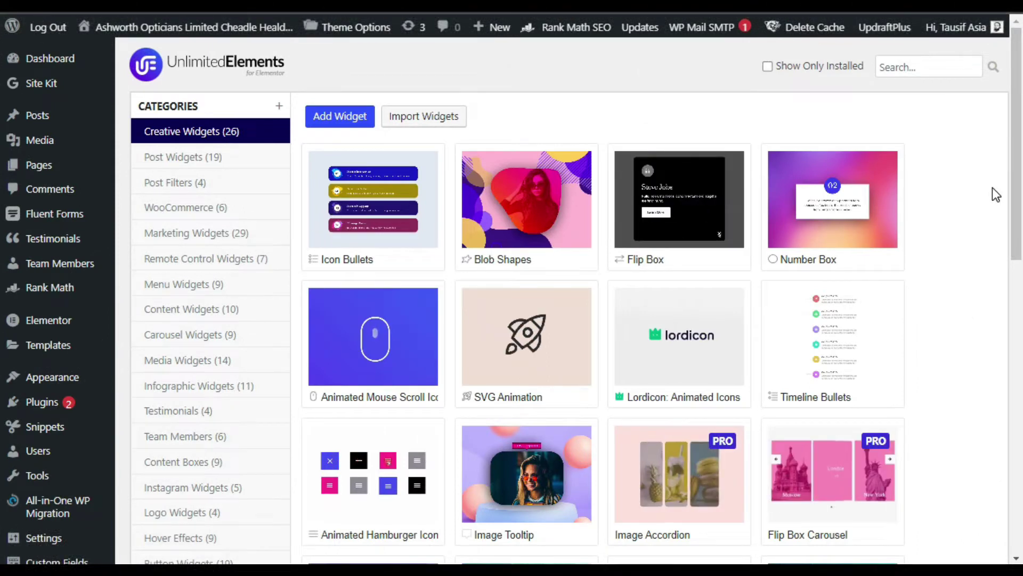
Step: Search the widget library for 'ho' to find the Content Box Hover Text Reveal widget
{"action": "left_click", "coordinate": [912, 69]}
{"action": "type", "text": "hover"}
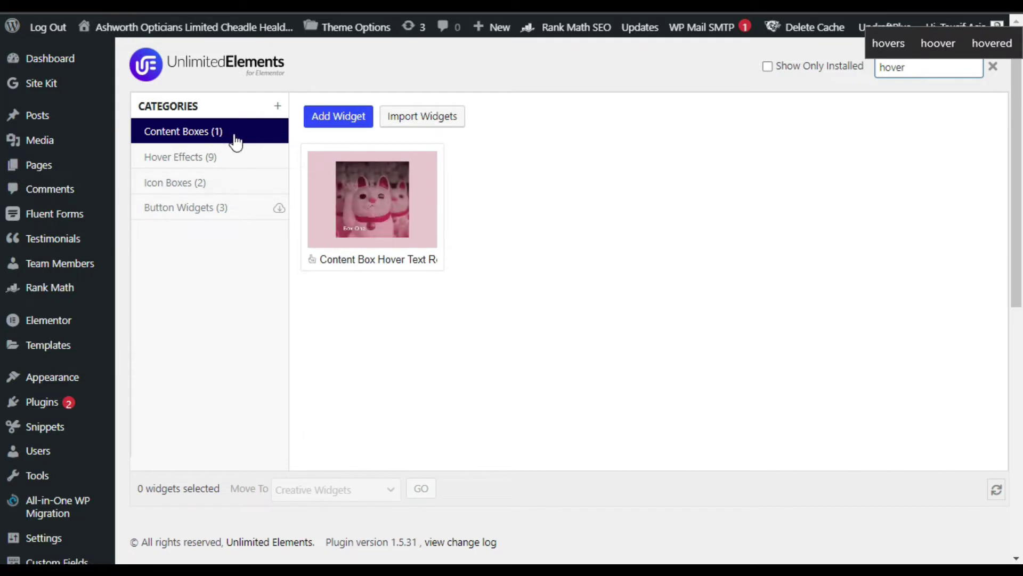
{"action": "mouse_move", "coordinate": [327, 274]}
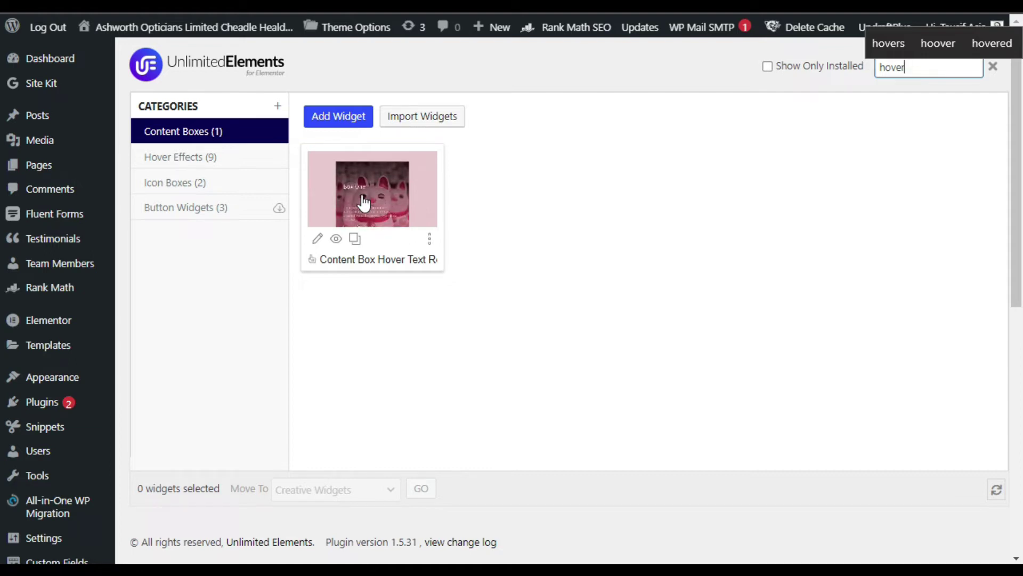
{"action": "left_click", "coordinate": [490, 293]}
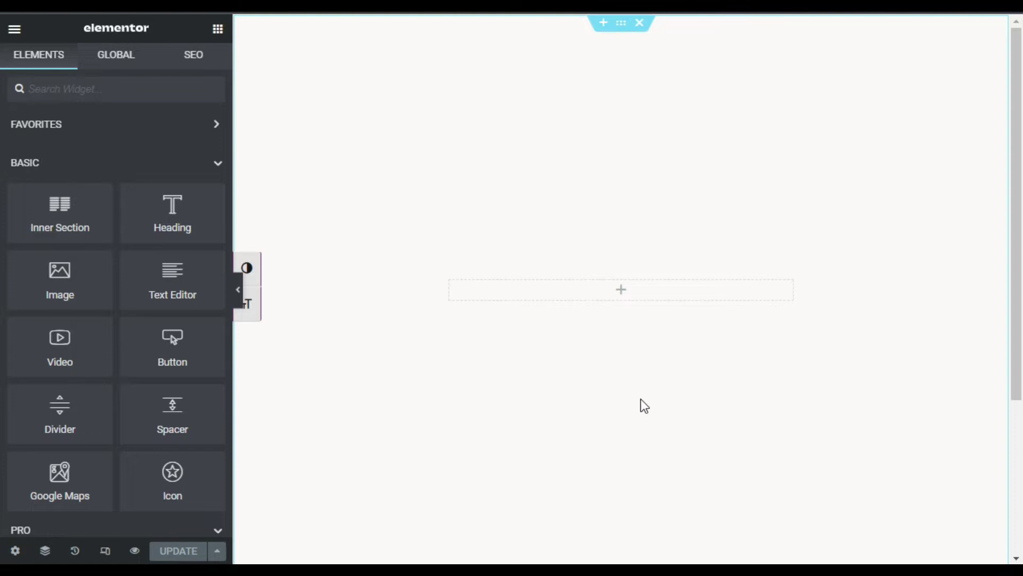
Step: Search Elements for 'hover' and drag Content Box Hover Text Reveal onto the page
{"action": "left_click", "coordinate": [85, 88]}
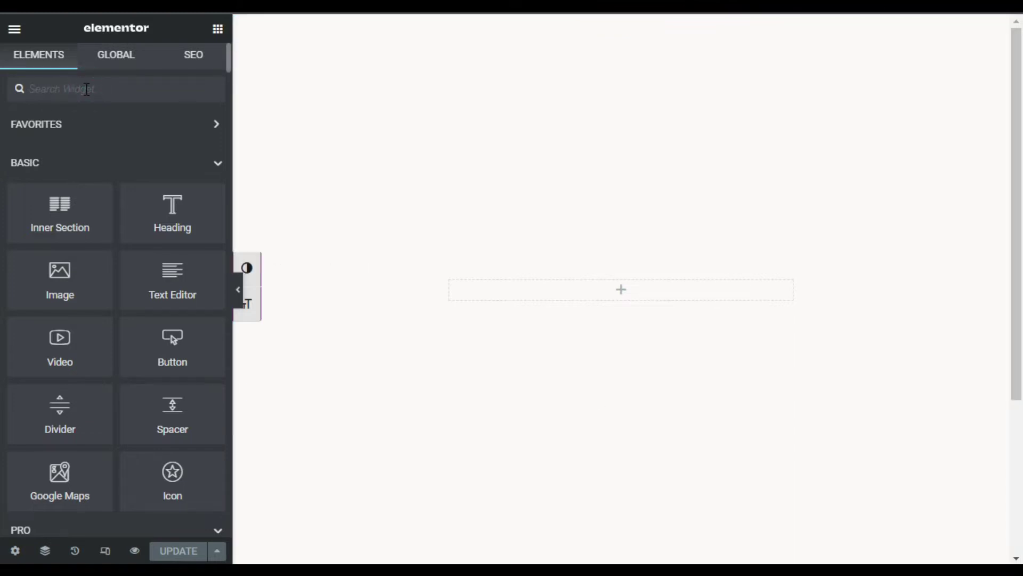
{"action": "type", "text": "hovre"}
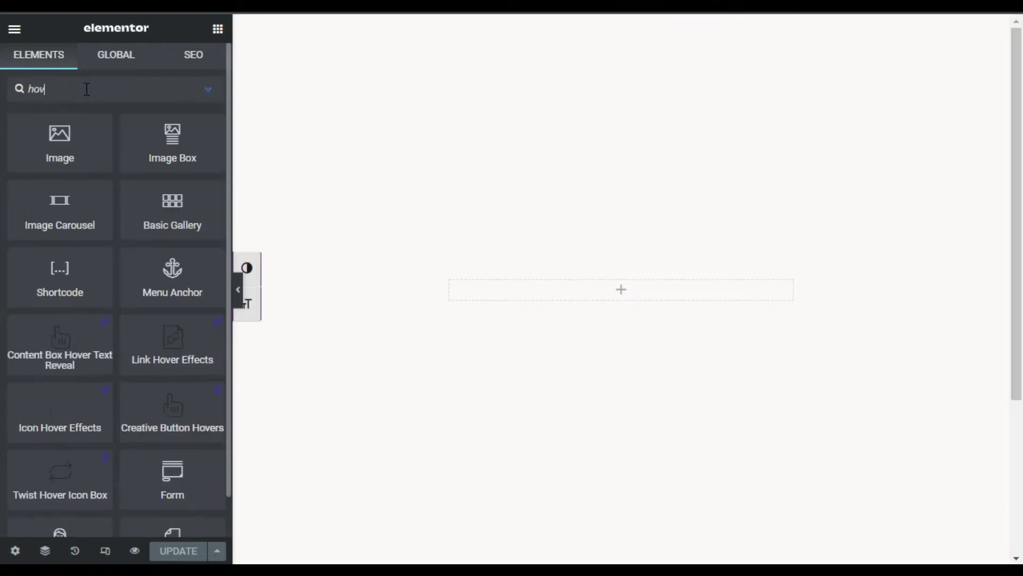
{"action": "key", "text": "BackSpace"}
{"action": "key", "text": "BackSpace"}
{"action": "type", "text": "er"}
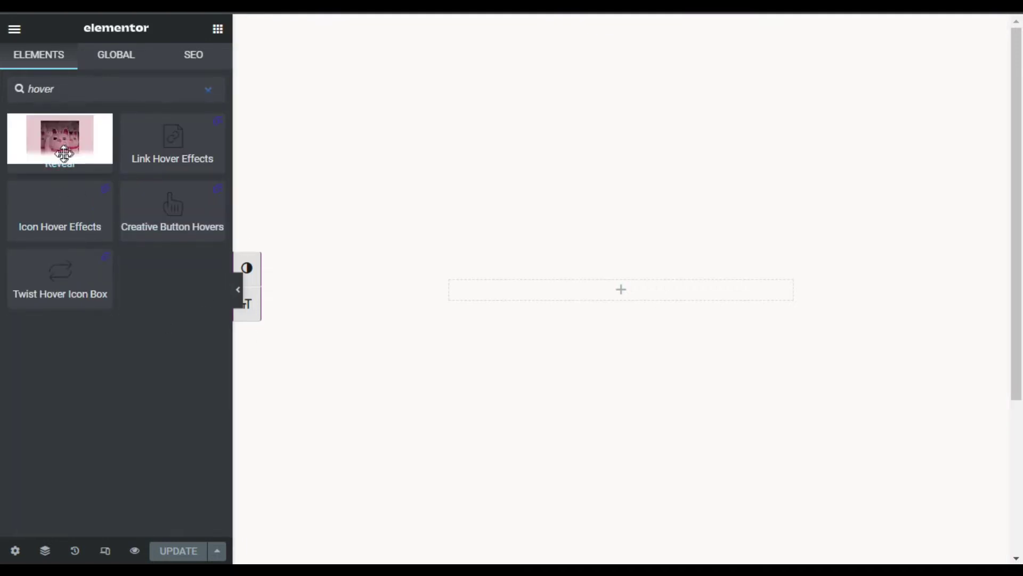
{"action": "left_click_drag", "start_coordinate": [51, 180], "coordinate": [625, 289]}
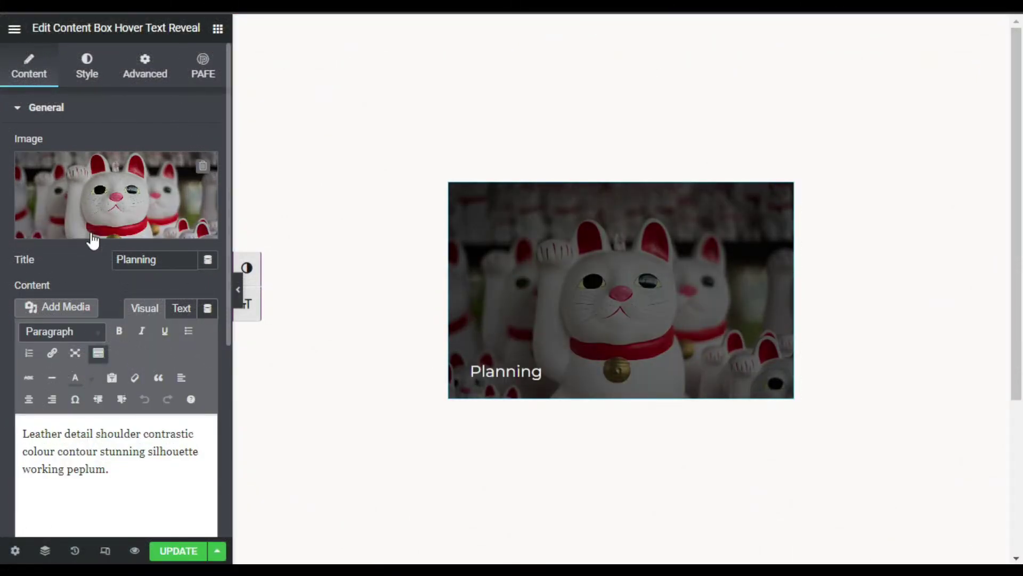
Step: Replace the box image with the tree-and-boat river photo from the Media Library
{"action": "left_click", "coordinate": [156, 262]}
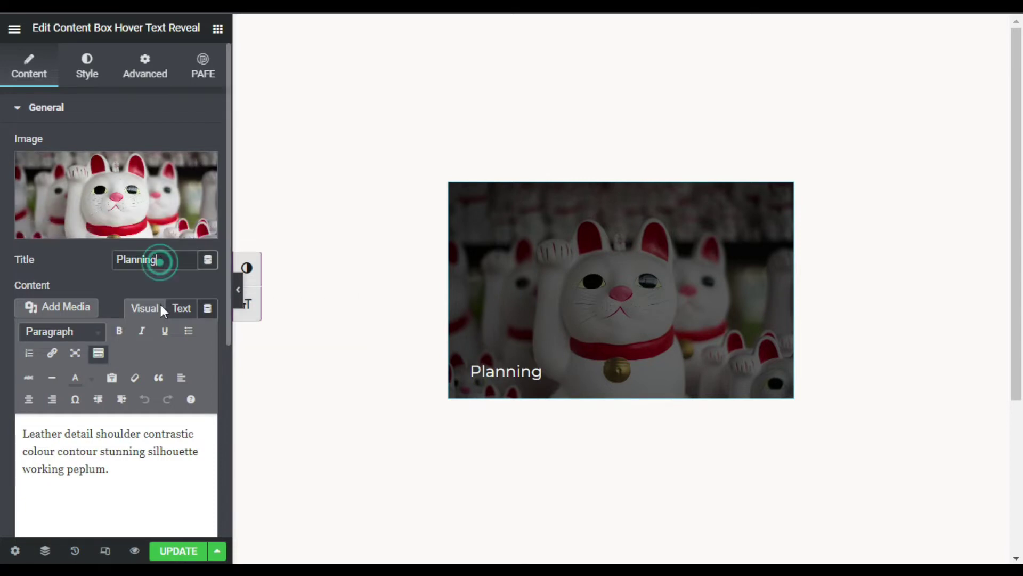
{"action": "left_click", "coordinate": [134, 464]}
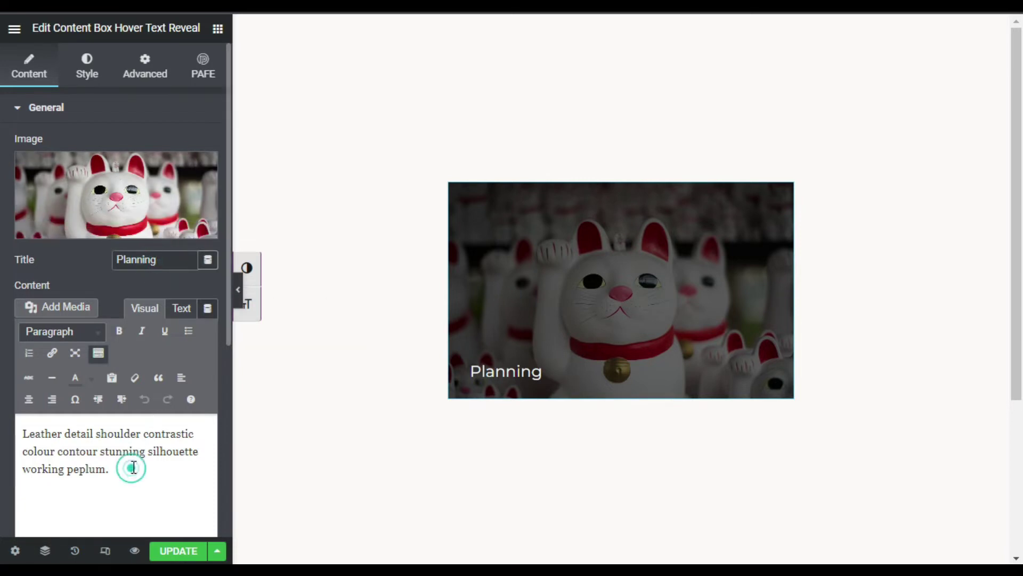
{"action": "left_click", "coordinate": [106, 222]}
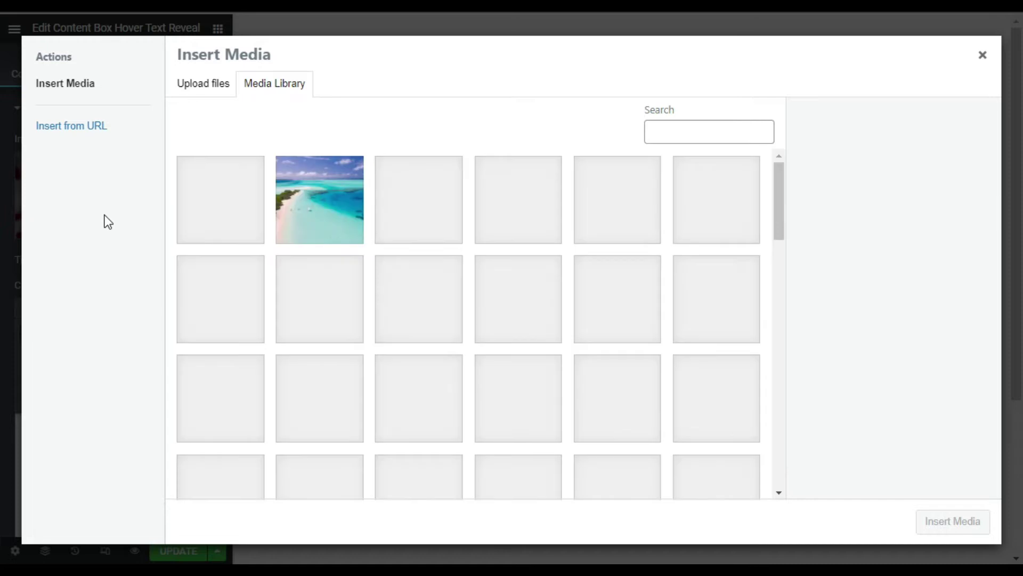
{"action": "left_click", "coordinate": [419, 218]}
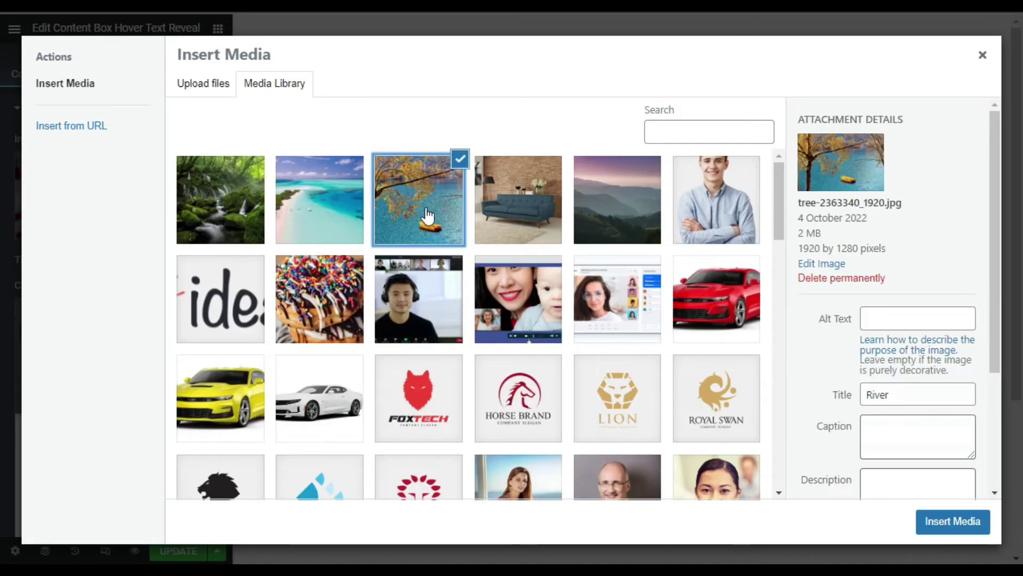
{"action": "left_click", "coordinate": [971, 520]}
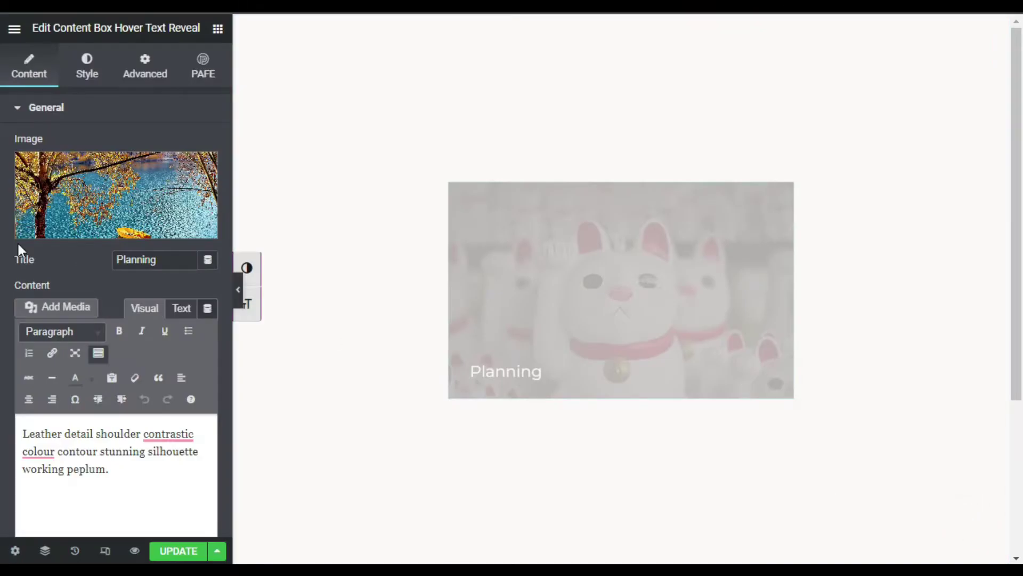
Step: Change the box title from Planning to River
{"action": "double_click", "coordinate": [149, 258]}
{"action": "type", "text": "River"}
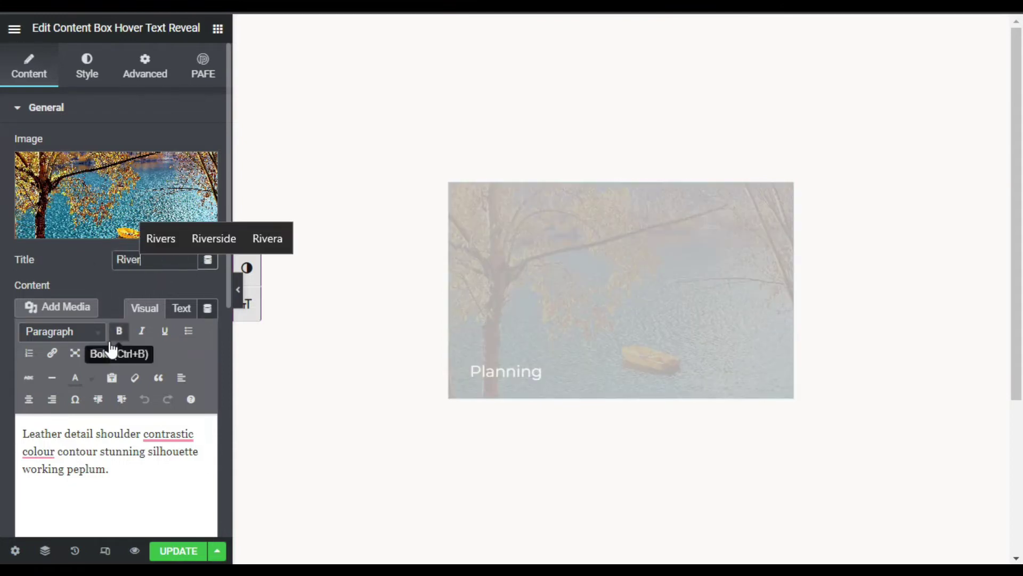
{"action": "scroll", "coordinate": [111, 342], "scroll_direction": "down", "scroll_amount": 2}
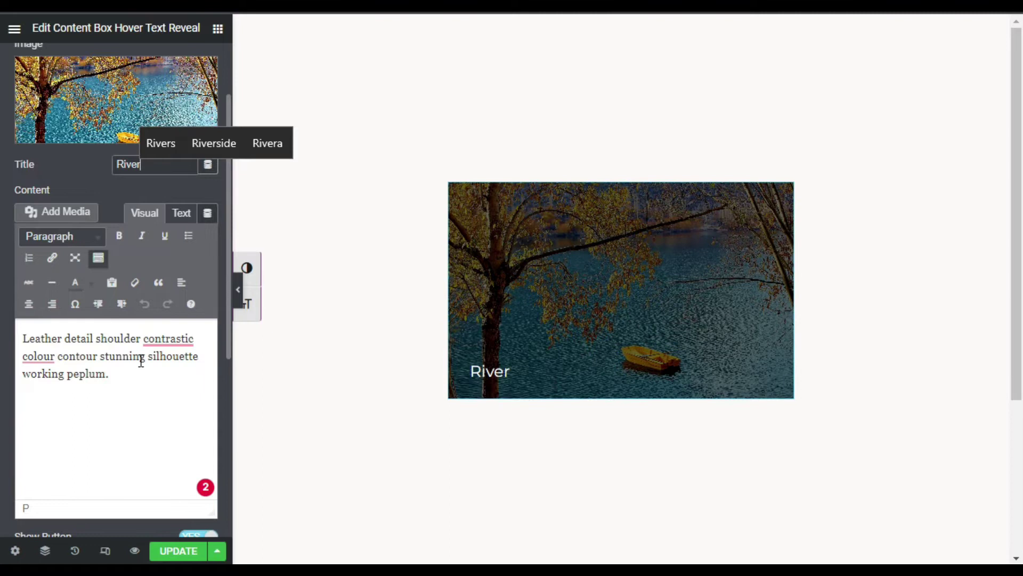
{"action": "left_click_drag", "start_coordinate": [114, 373], "coordinate": [25, 338]}
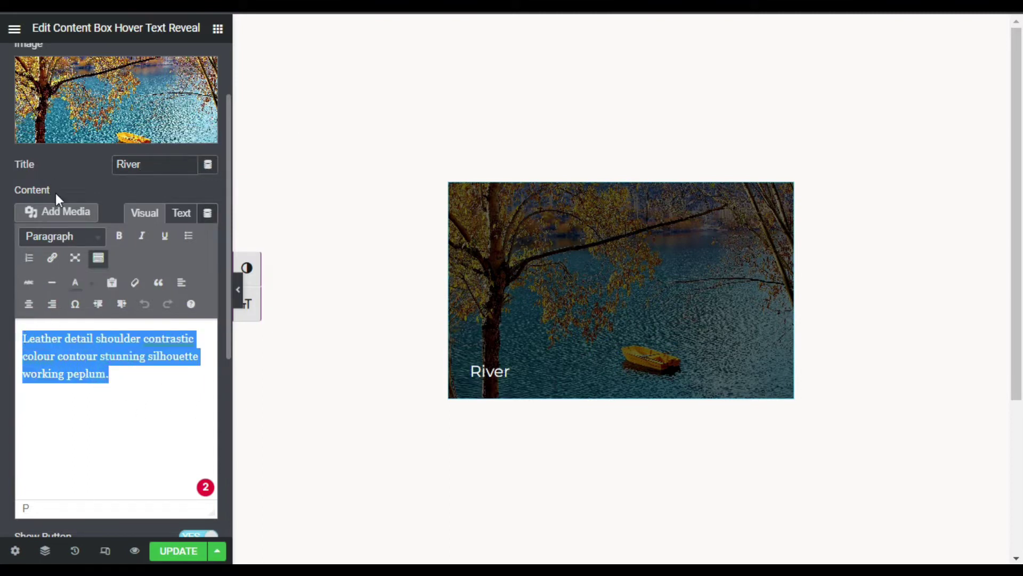
{"action": "left_click", "coordinate": [118, 378]}
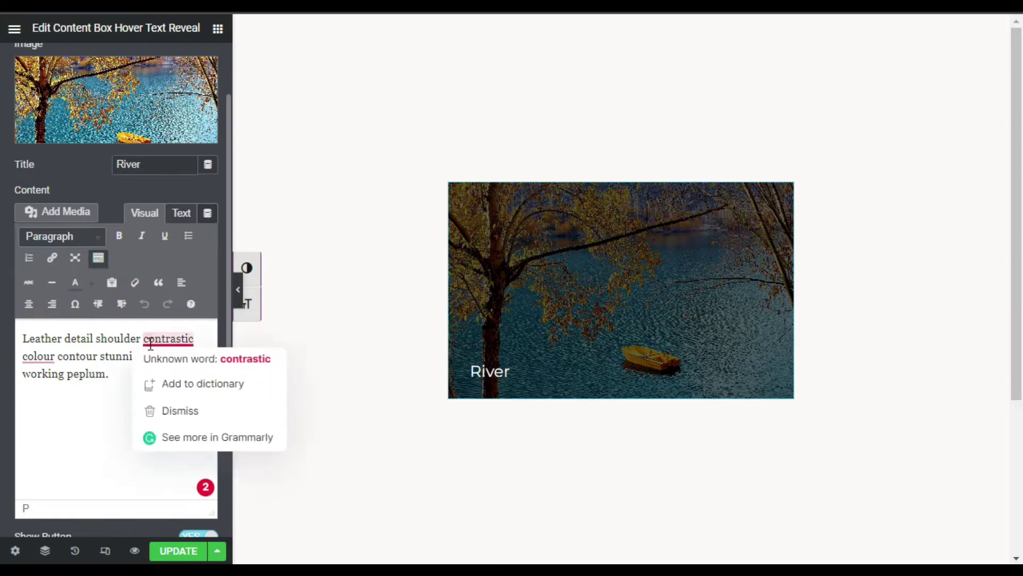
Step: Change the button label to See More
{"action": "scroll", "coordinate": [181, 213], "scroll_direction": "down", "scroll_amount": 4}
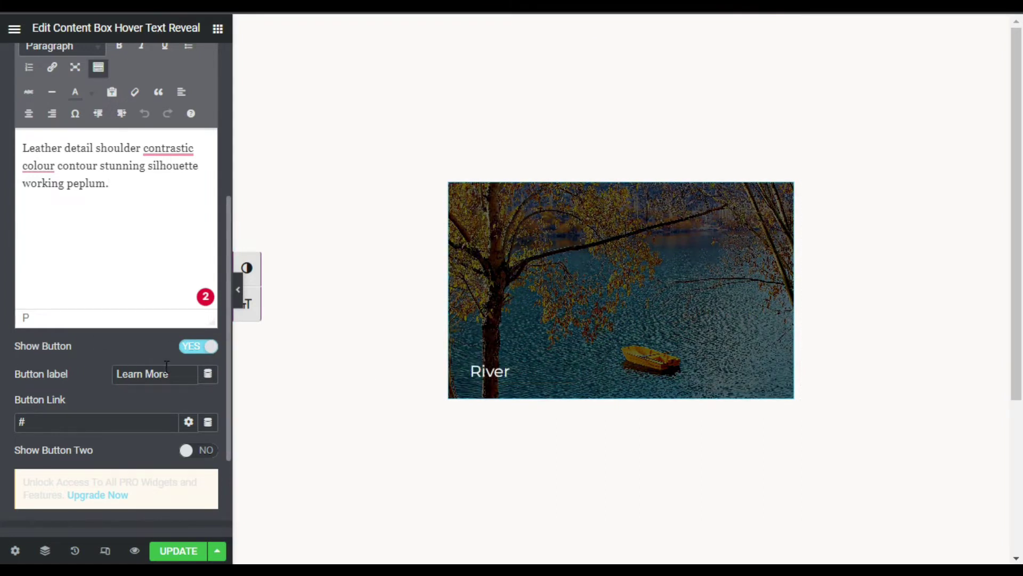
{"action": "left_click_drag", "start_coordinate": [143, 374], "coordinate": [116, 375]}
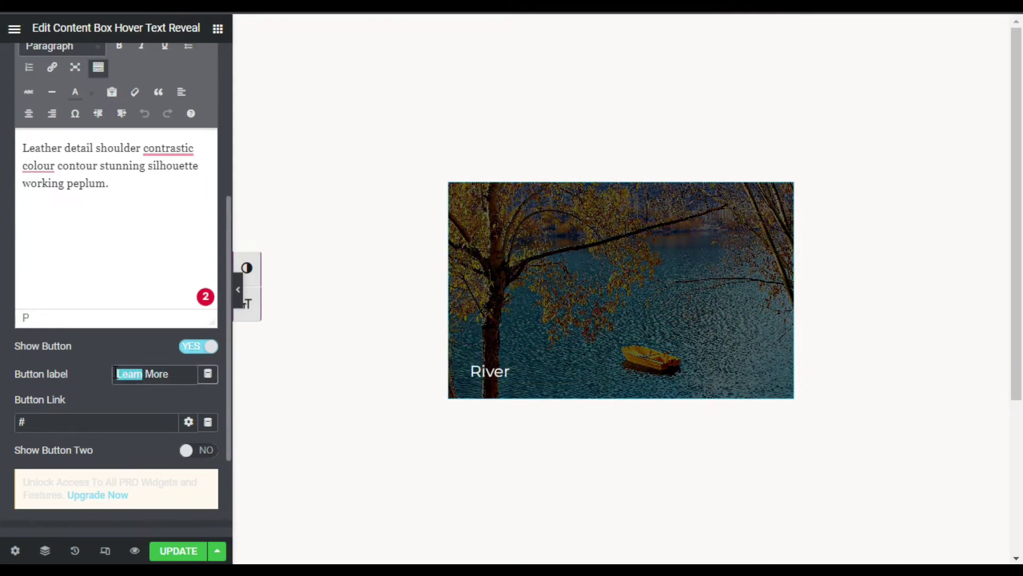
{"action": "type", "text": "See"}
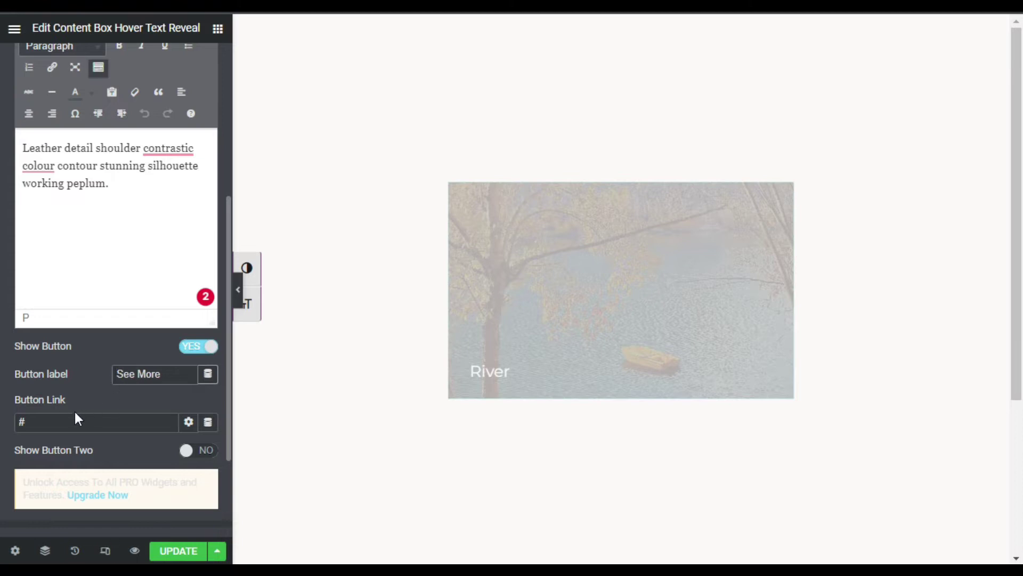
{"action": "scroll", "coordinate": [69, 372], "scroll_direction": "down", "scroll_amount": 2}
{"action": "left_click", "coordinate": [66, 331]}
{"action": "left_click", "coordinate": [109, 450]}
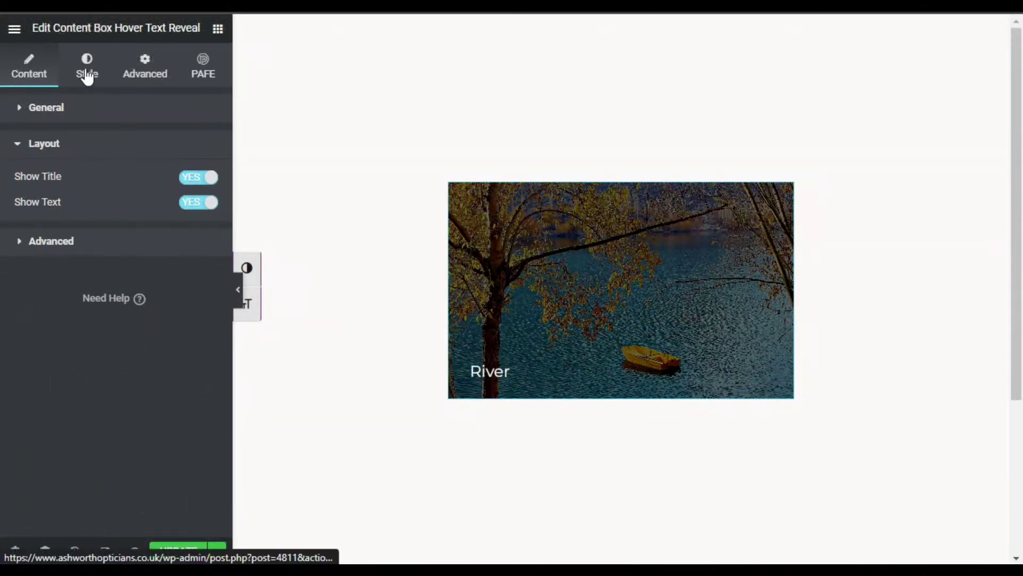
Step: Center-align the box content in the Style settings
{"action": "left_click", "coordinate": [89, 67]}
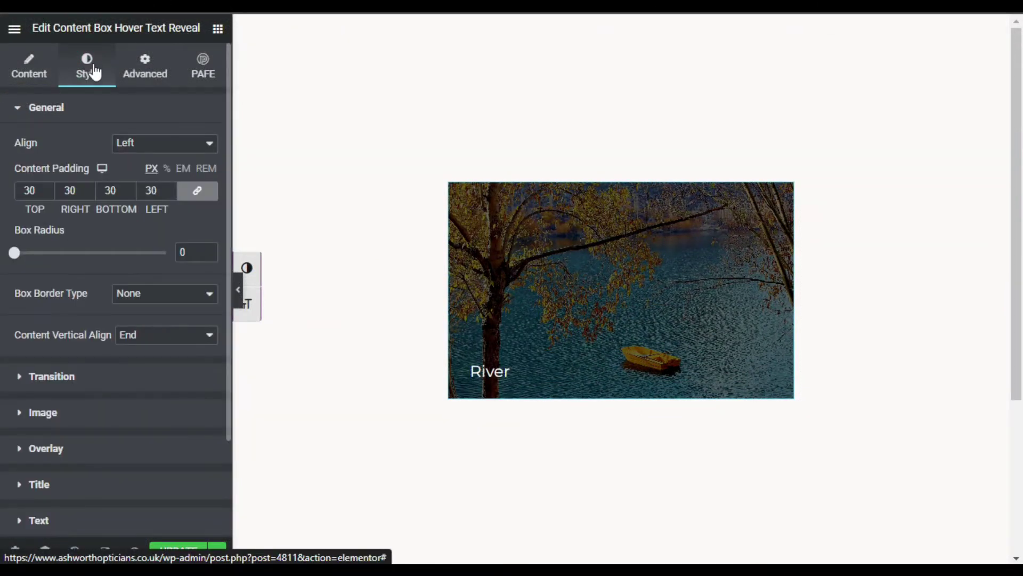
{"action": "mouse_move", "coordinate": [563, 235]}
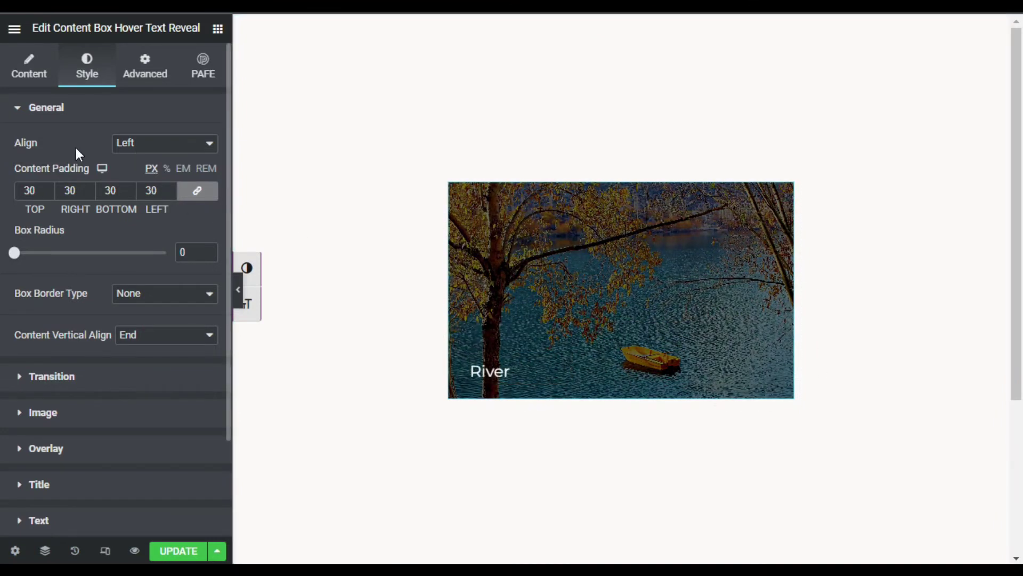
{"action": "left_click", "coordinate": [135, 145]}
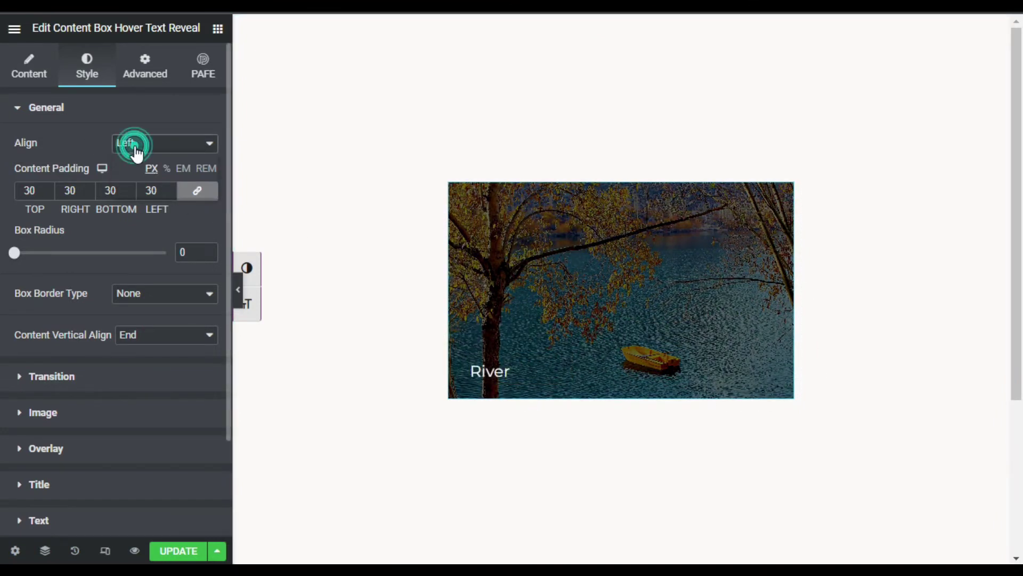
{"action": "left_click", "coordinate": [153, 159]}
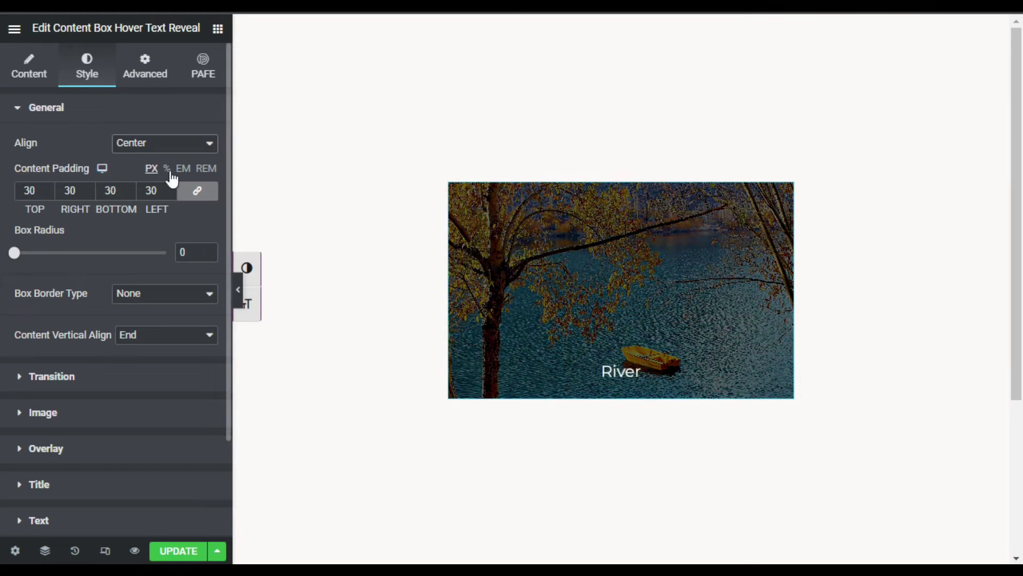
Step: Set the River box corner radius to 25
{"action": "left_click_drag", "start_coordinate": [21, 260], "coordinate": [60, 261]}
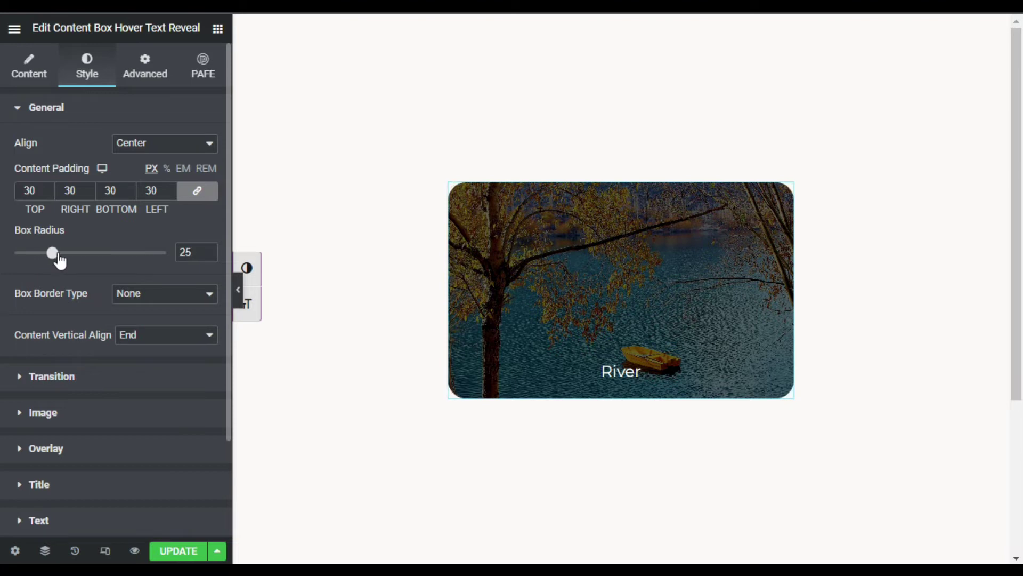
{"action": "left_click", "coordinate": [207, 255]}
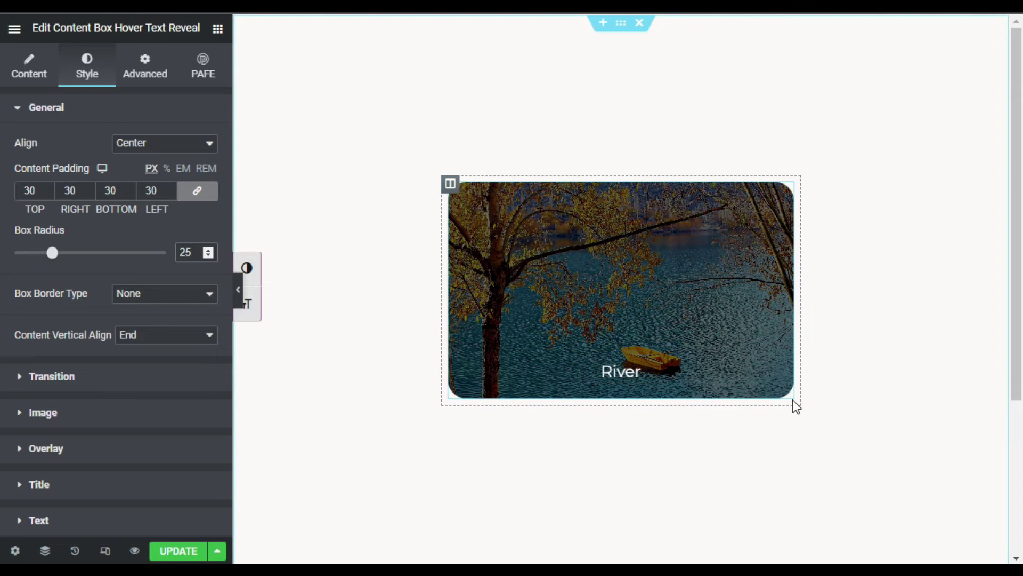
{"action": "mouse_move", "coordinate": [792, 398]}
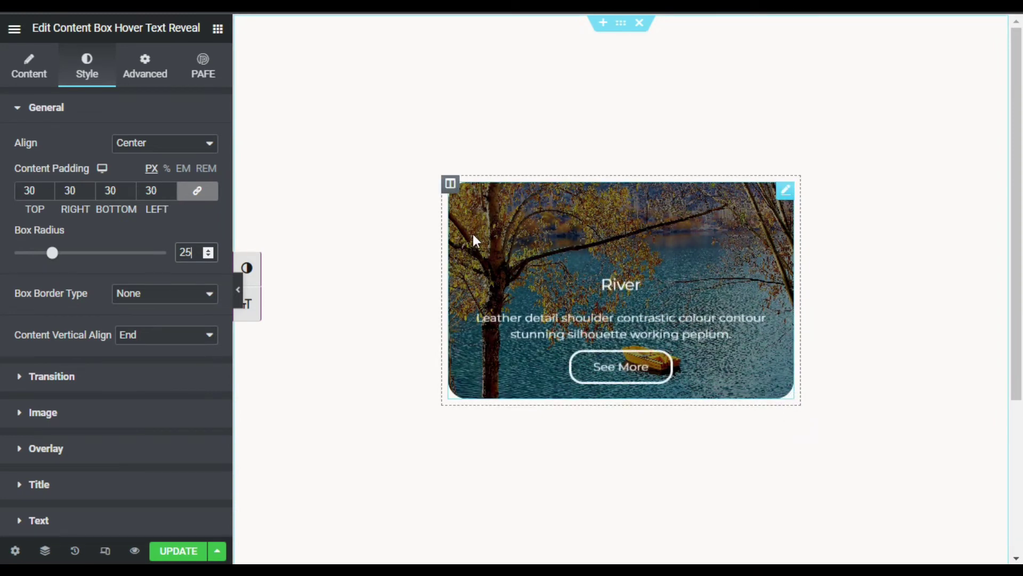
{"action": "left_click", "coordinate": [88, 381]}
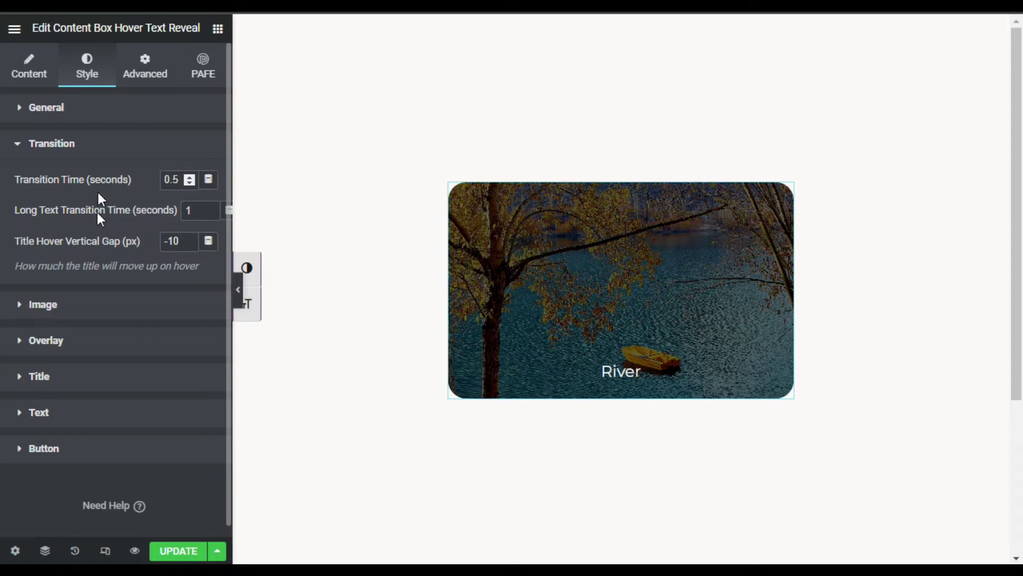
Step: Set the River image height to 500
{"action": "left_click", "coordinate": [108, 308]}
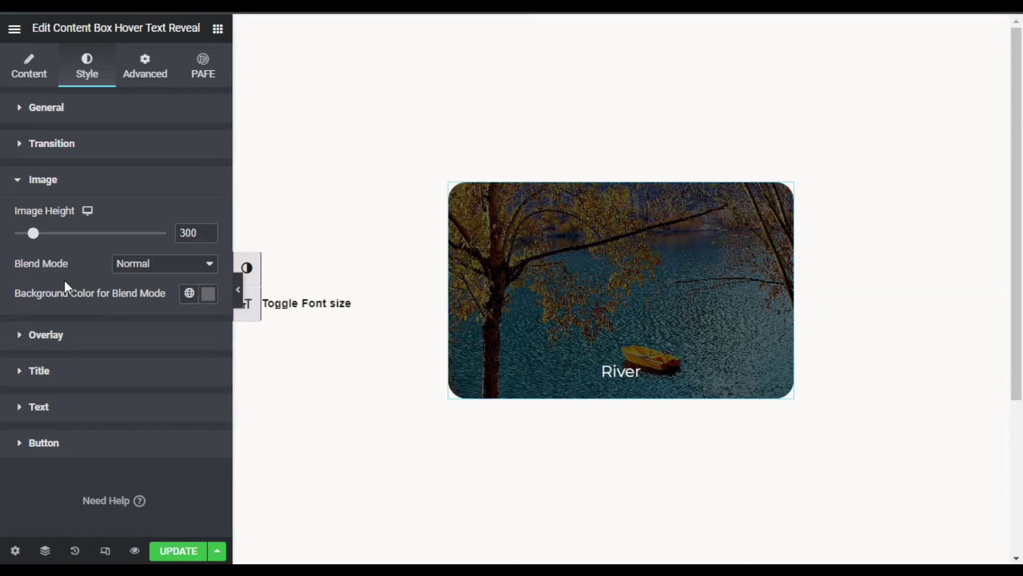
{"action": "left_click_drag", "start_coordinate": [33, 235], "coordinate": [89, 246]}
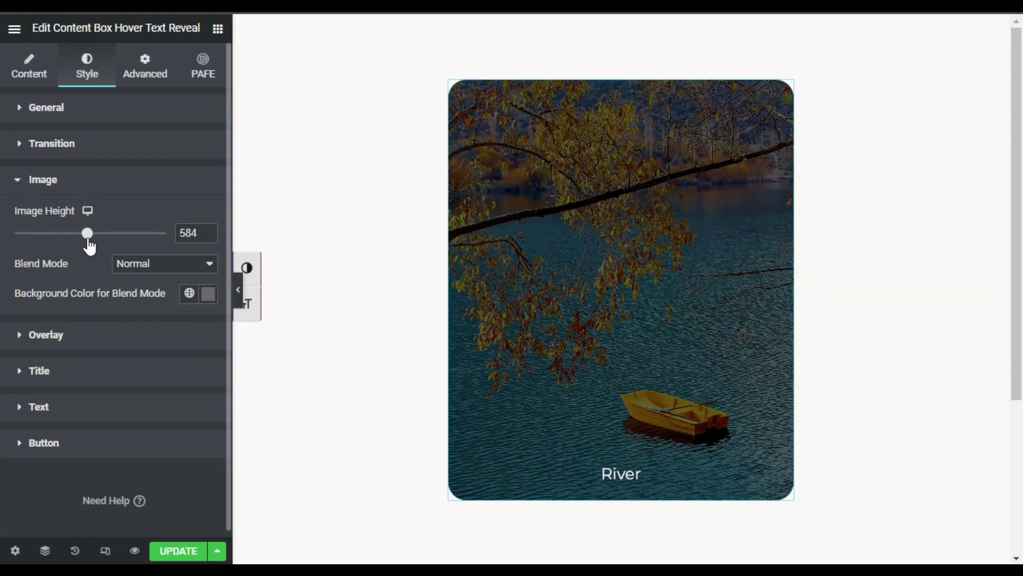
{"action": "left_click_drag", "start_coordinate": [197, 233], "coordinate": [186, 233]}
{"action": "type", "text": "00"}
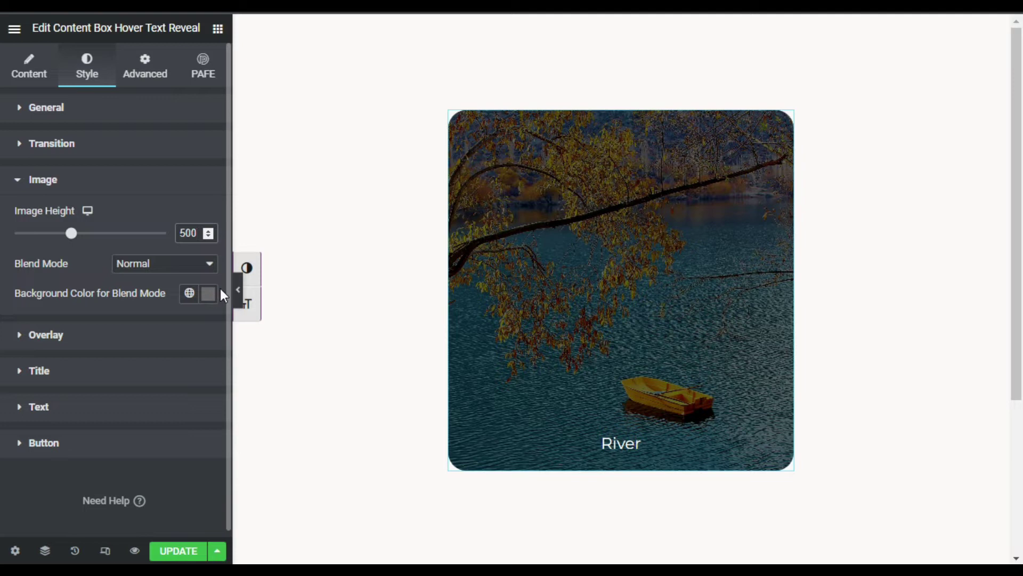
Step: Choose a purple background colour for the image blend
{"action": "left_click", "coordinate": [209, 297]}
{"action": "left_click_drag", "start_coordinate": [132, 480], "coordinate": [162, 480]}
{"action": "left_click_drag", "start_coordinate": [144, 413], "coordinate": [169, 362]}
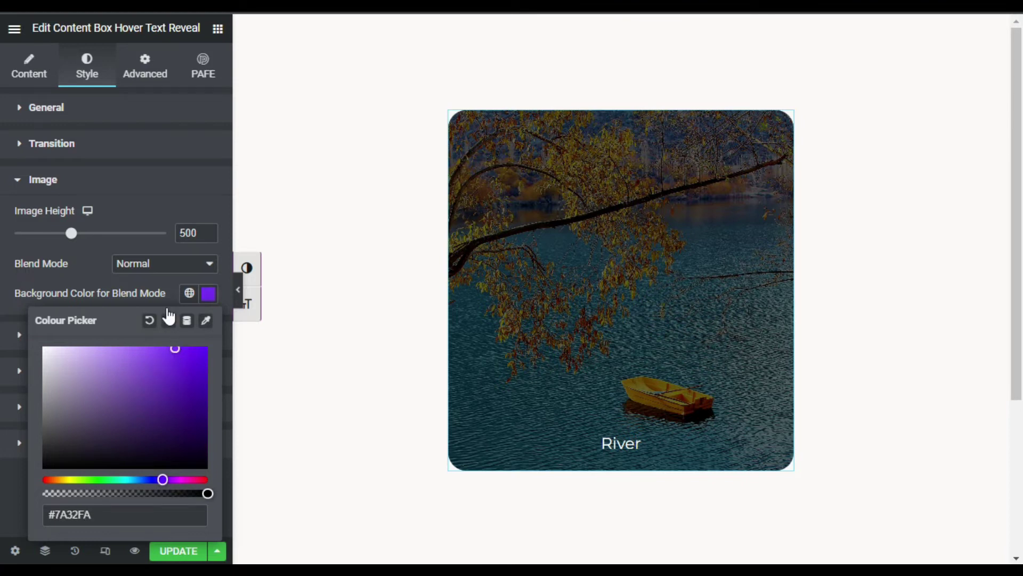
Step: Set the blend mode to Screen after trying Lighten and Multiply
{"action": "left_click", "coordinate": [171, 264]}
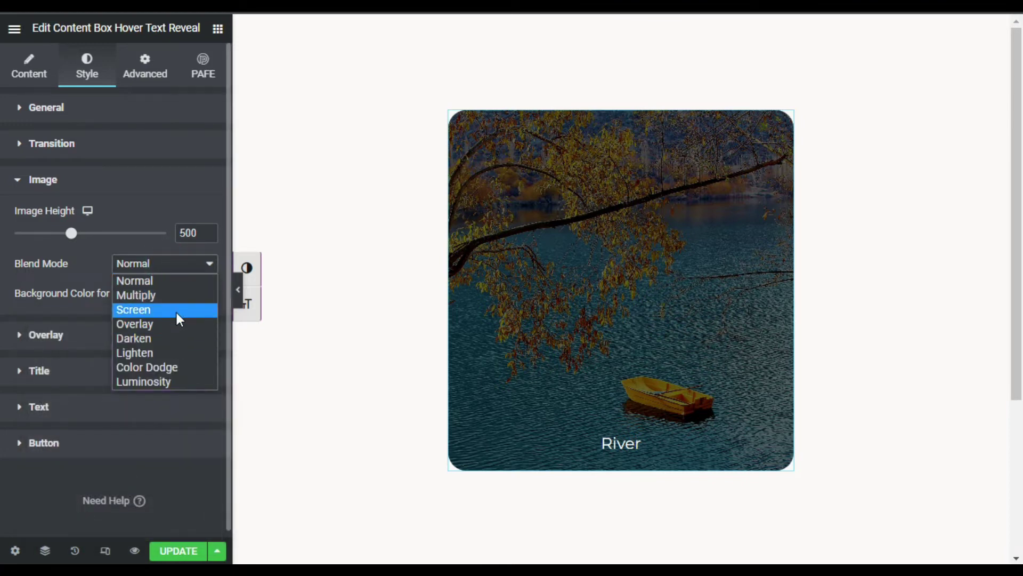
{"action": "left_click", "coordinate": [178, 351]}
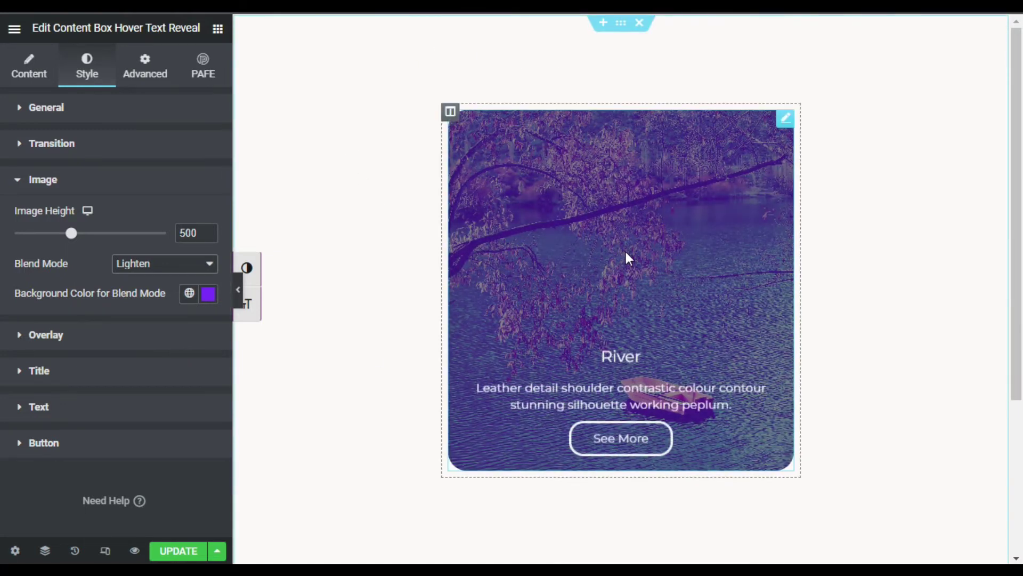
{"action": "left_click", "coordinate": [160, 271]}
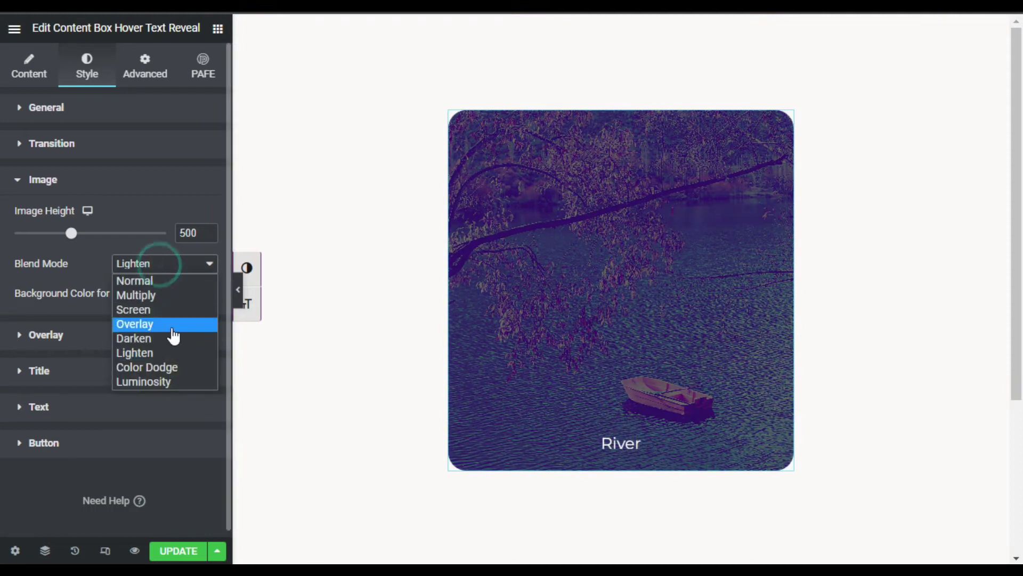
{"action": "left_click", "coordinate": [169, 296]}
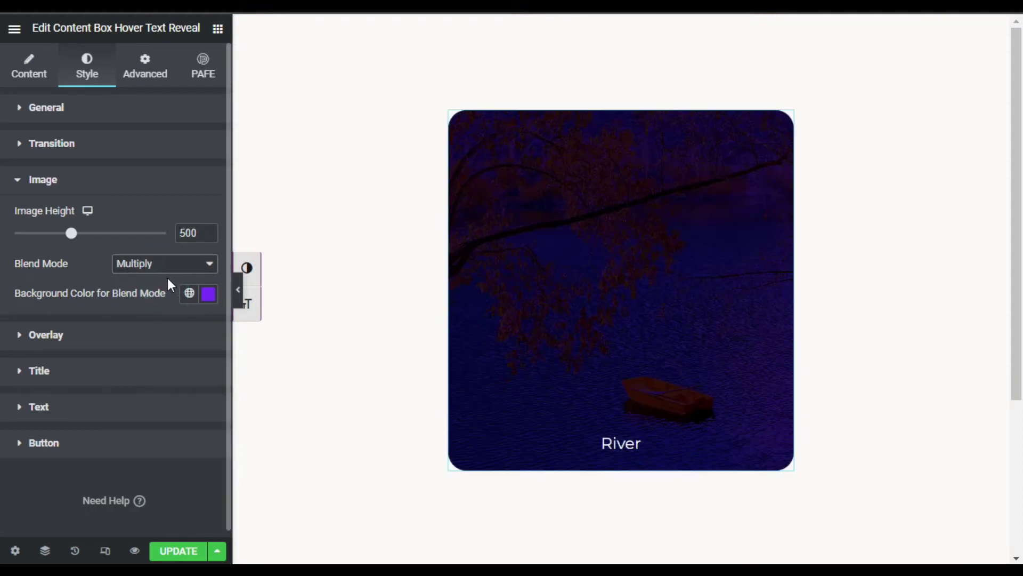
{"action": "left_click", "coordinate": [133, 266]}
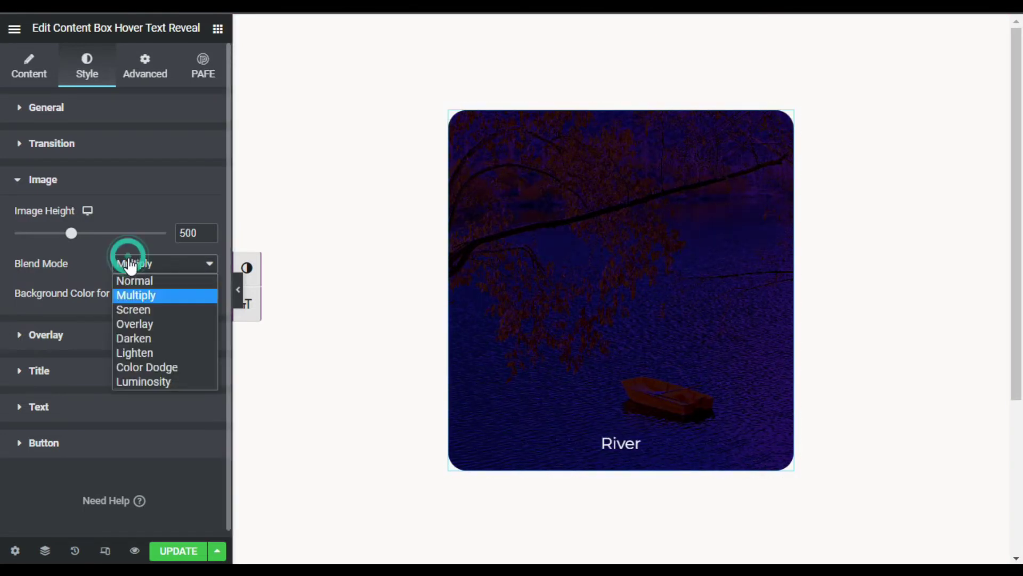
{"action": "left_click", "coordinate": [151, 311]}
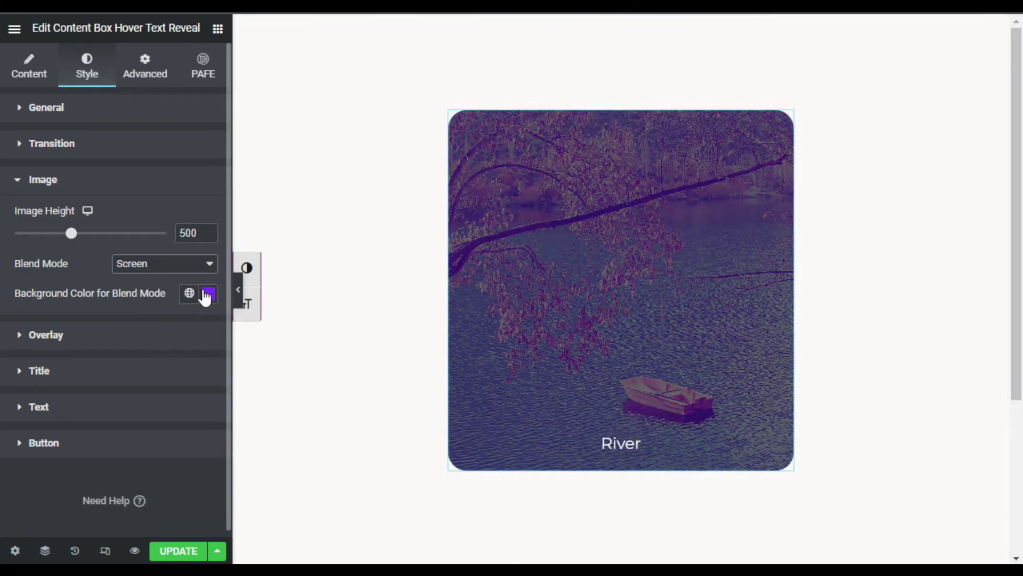
Step: Make the purple blend colour more saturated, at #5C00FF
{"action": "left_click", "coordinate": [205, 293]}
{"action": "left_click_drag", "start_coordinate": [174, 350], "coordinate": [206, 348]}
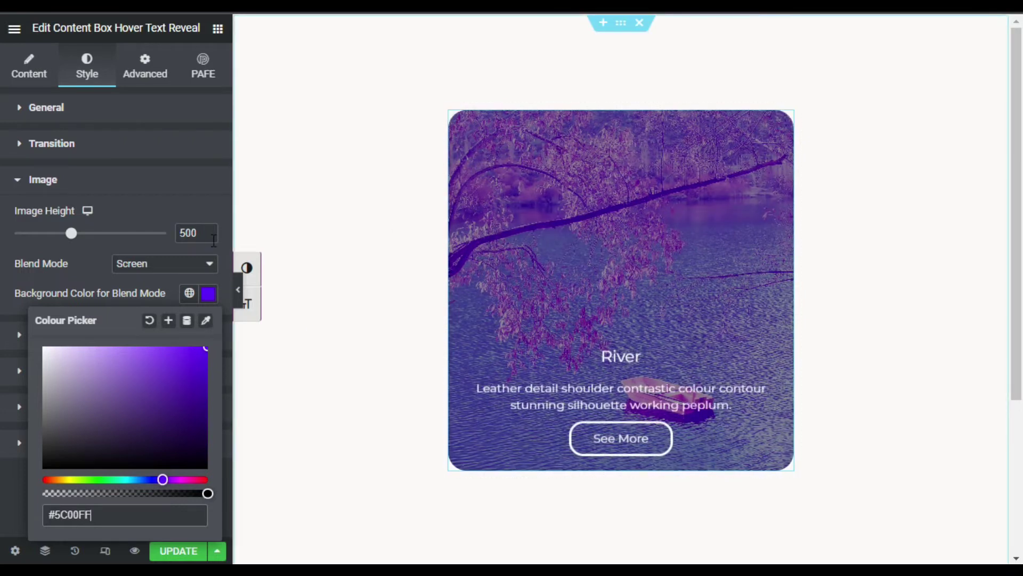
{"action": "left_click", "coordinate": [95, 252]}
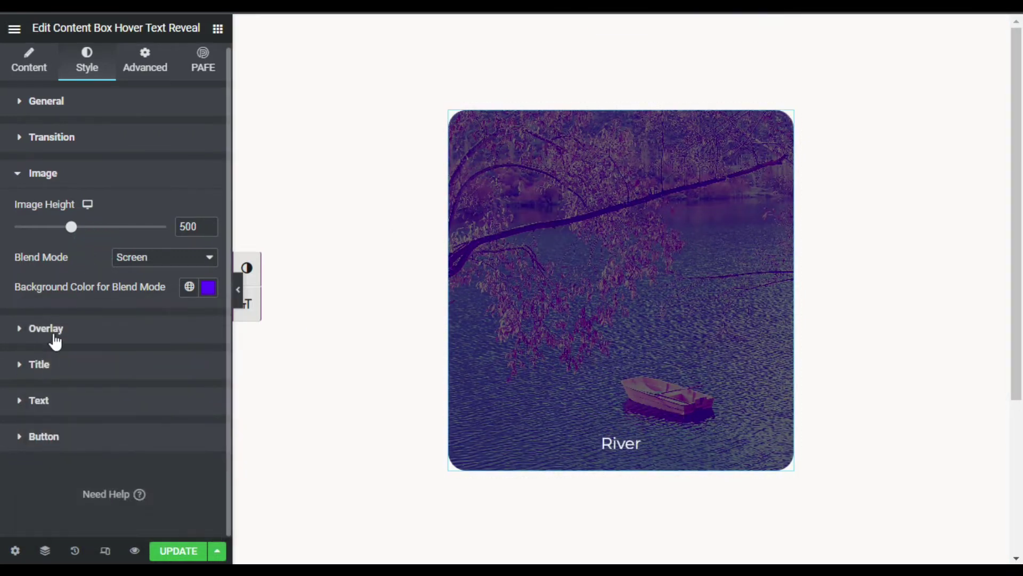
Step: Switch the overlay to a gradient with a fully transparent first colour
{"action": "left_click", "coordinate": [53, 336]}
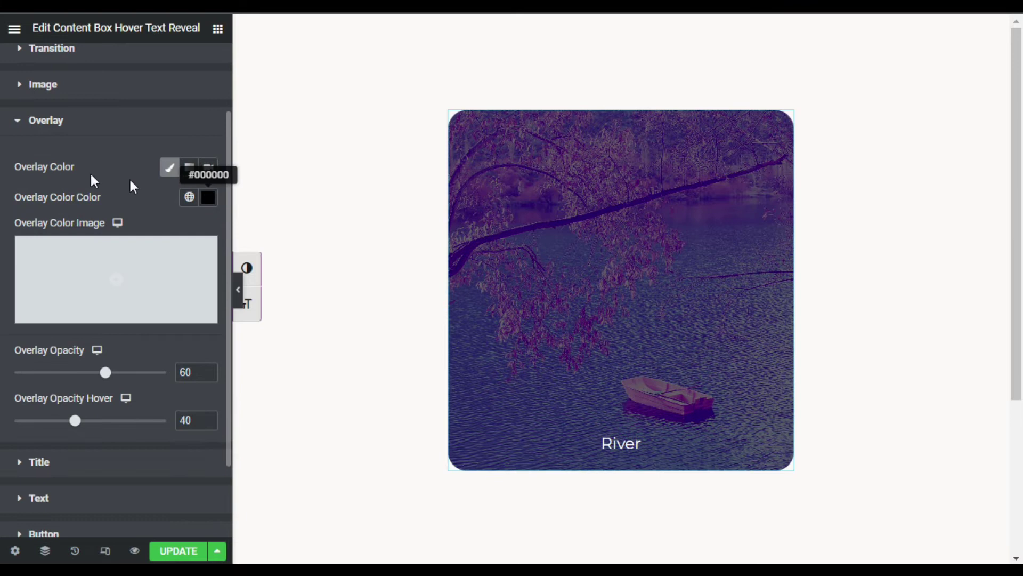
{"action": "mouse_move", "coordinate": [134, 320]}
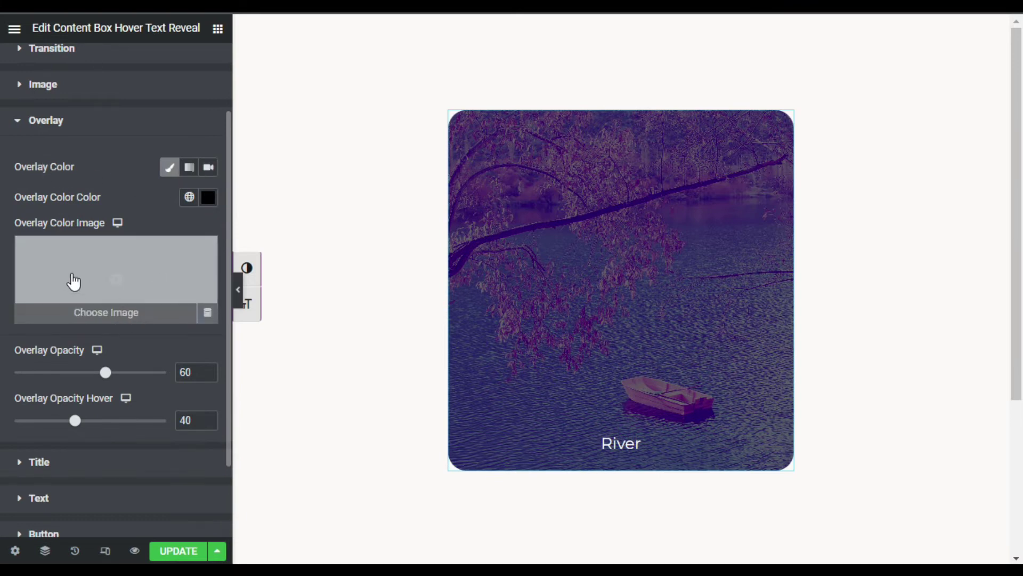
{"action": "left_click", "coordinate": [190, 169]}
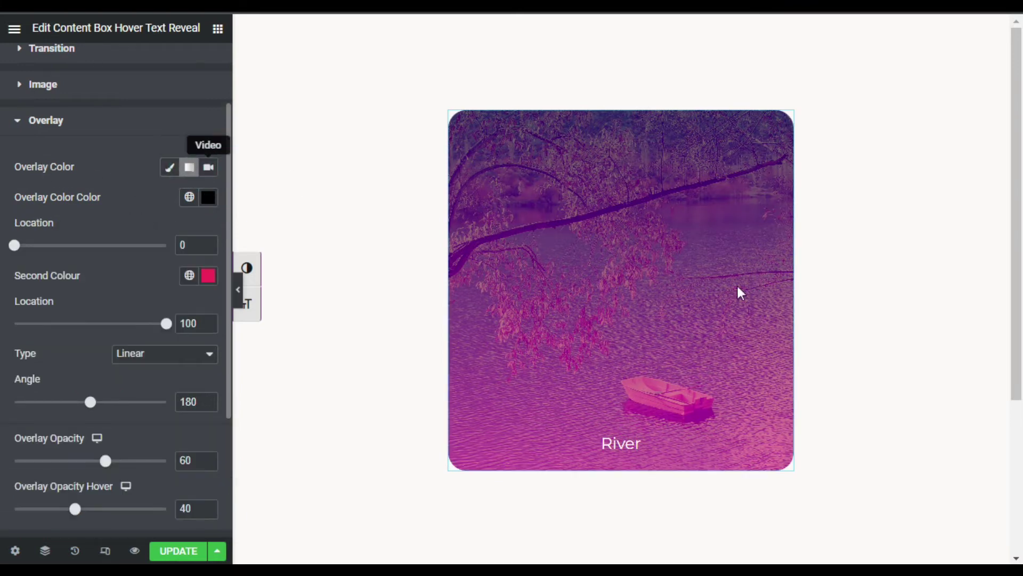
{"action": "mouse_move", "coordinate": [713, 322]}
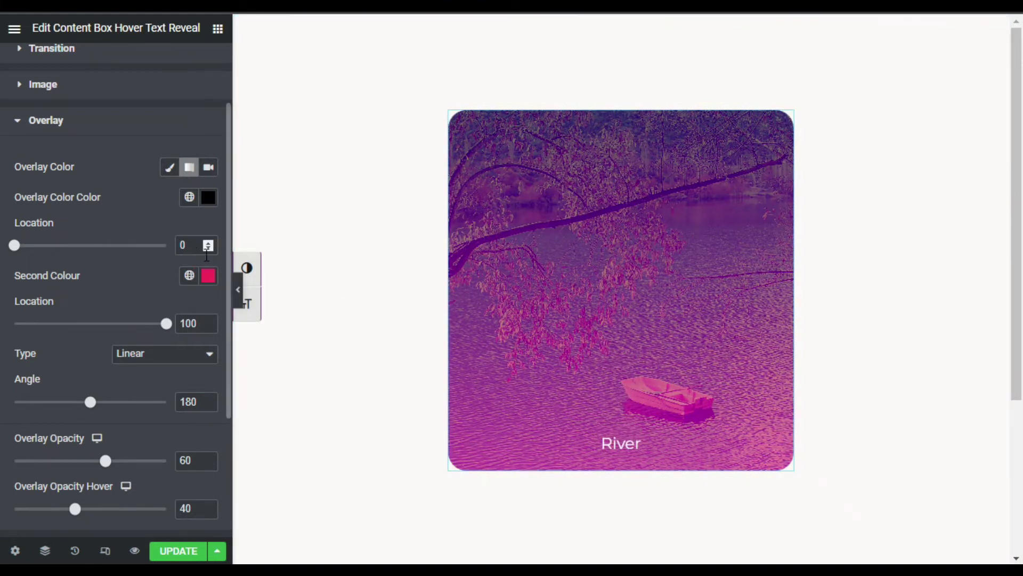
{"action": "left_click", "coordinate": [210, 202]}
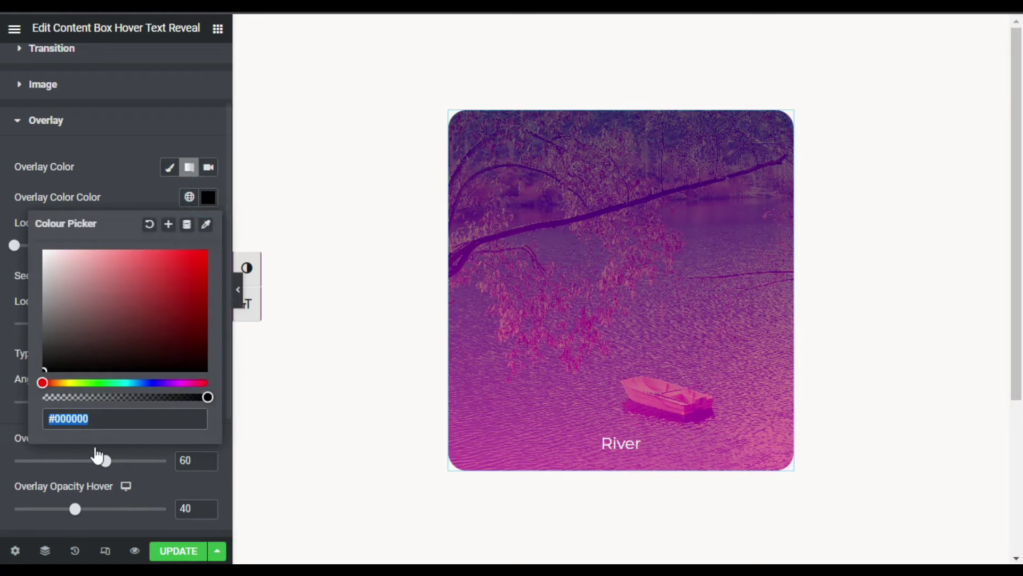
{"action": "left_click_drag", "start_coordinate": [148, 397], "coordinate": [4, 408]}
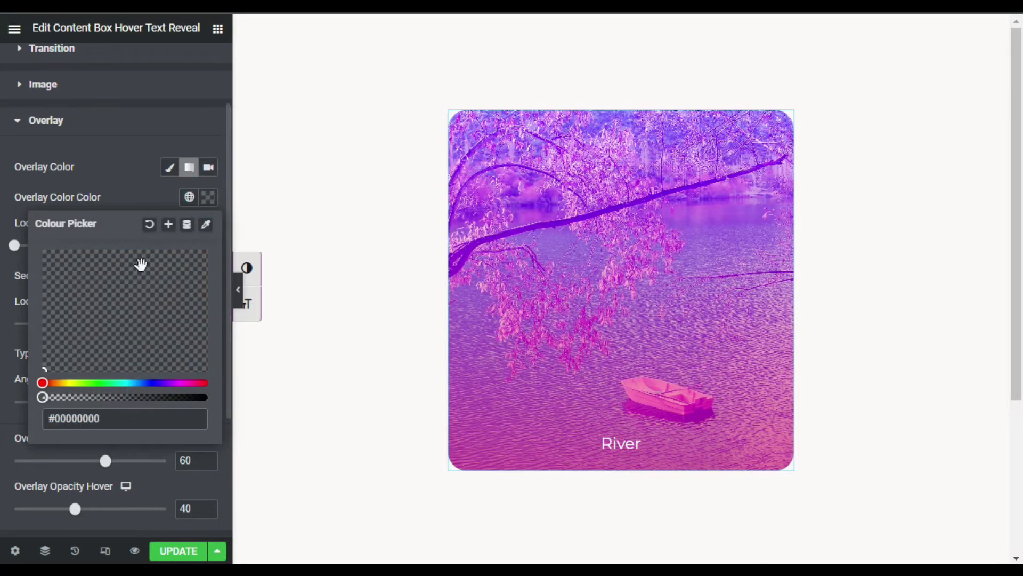
{"action": "left_click", "coordinate": [130, 189]}
Step: Set the second gradient colour to black #000000 and adjust the gradient angle
{"action": "left_click", "coordinate": [207, 275]}
{"action": "left_click_drag", "start_coordinate": [189, 426], "coordinate": [222, 480]}
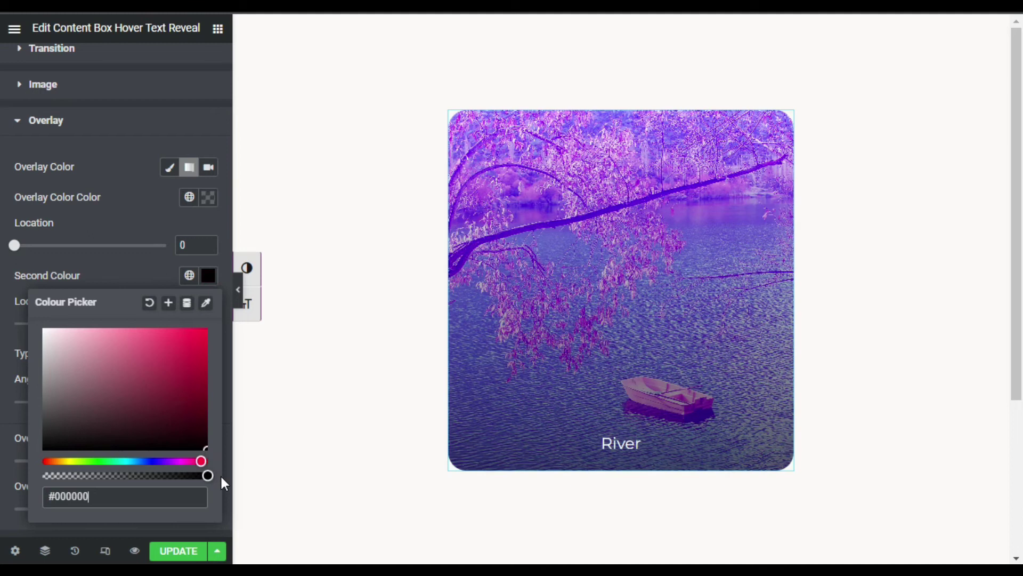
{"action": "mouse_move", "coordinate": [632, 293]}
{"action": "mouse_move", "coordinate": [123, 362]}
{"action": "left_mouse_down"}
{"action": "mouse_move", "coordinate": [128, 354]}
{"action": "mouse_move", "coordinate": [192, 395]}
{"action": "mouse_move", "coordinate": [96, 399]}
{"action": "left_mouse_up"}
{"action": "left_click_drag", "start_coordinate": [3, 368], "coordinate": [201, 453]}
{"action": "left_click", "coordinate": [395, 393]}
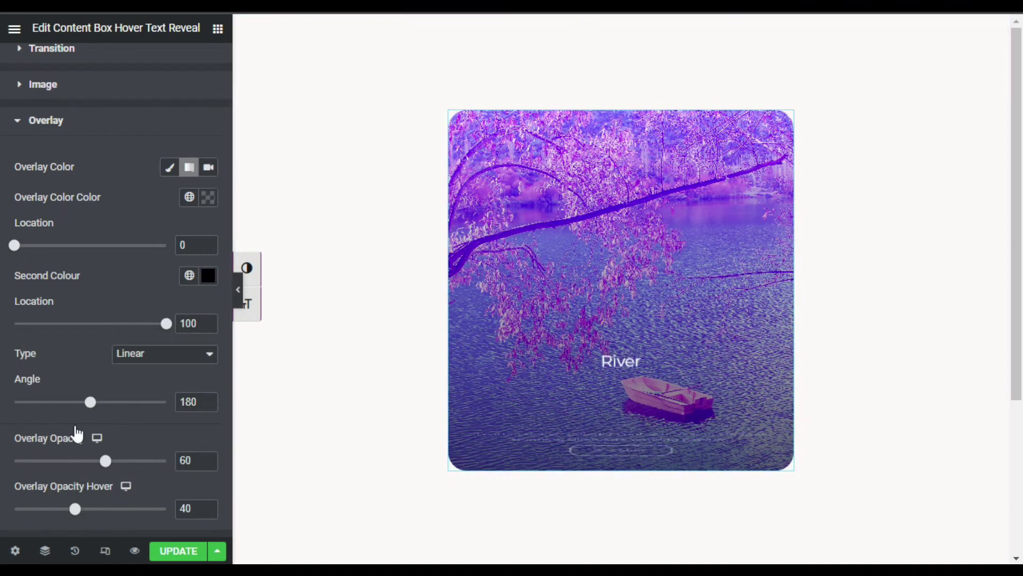
{"action": "mouse_move", "coordinate": [90, 402]}
{"action": "left_mouse_down"}
{"action": "mouse_move", "coordinate": [34, 408]}
{"action": "mouse_move", "coordinate": [114, 418]}
{"action": "mouse_move", "coordinate": [88, 421]}
{"action": "left_mouse_up"}
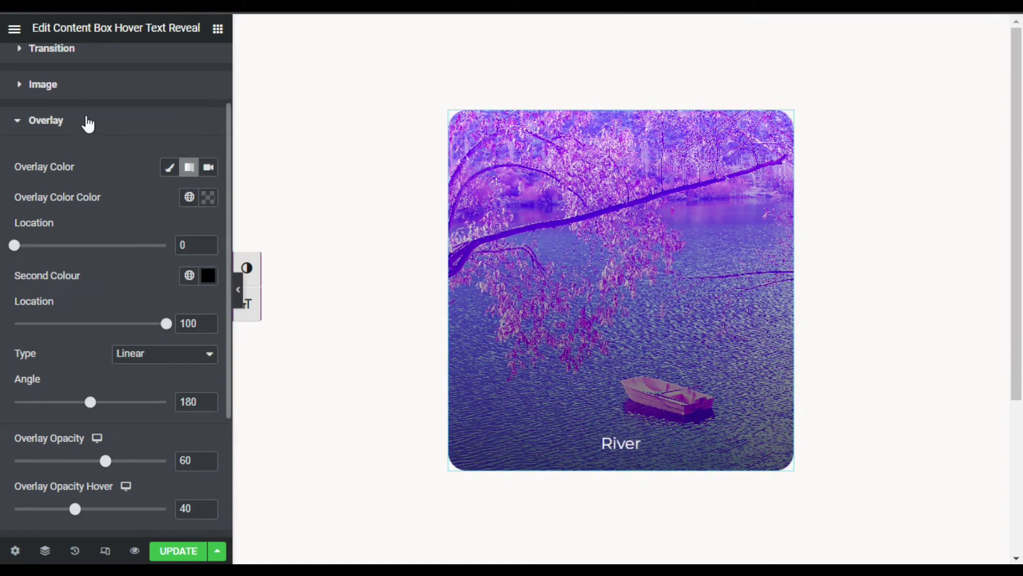
Step: Change the image blend background colour to blue #0023FF
{"action": "left_click", "coordinate": [96, 85]}
{"action": "left_click", "coordinate": [209, 293]}
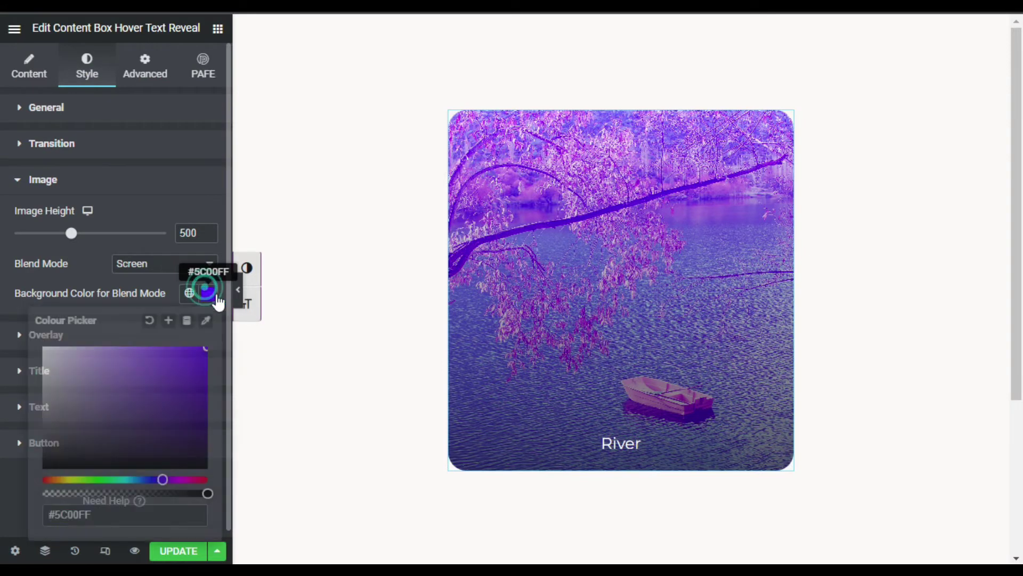
{"action": "left_click_drag", "start_coordinate": [163, 480], "coordinate": [149, 479]}
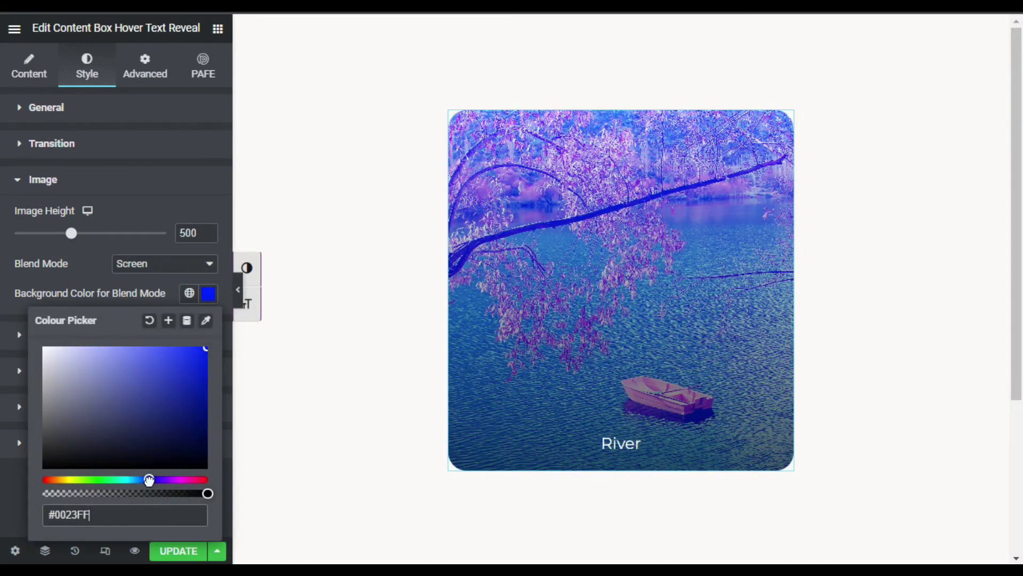
{"action": "left_click", "coordinate": [209, 293]}
{"action": "left_click", "coordinate": [208, 293]}
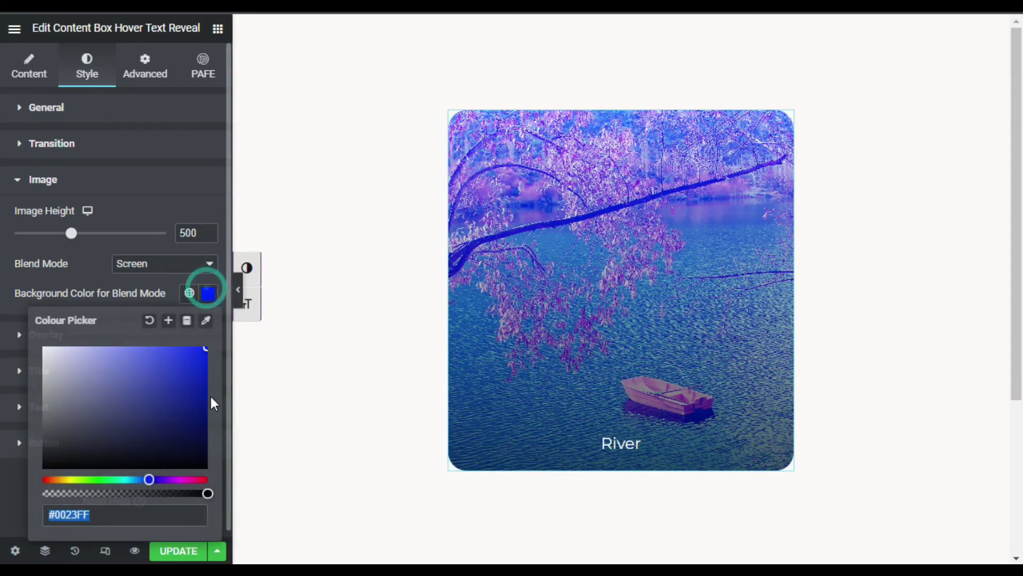
{"action": "left_click", "coordinate": [99, 264]}
{"action": "left_click", "coordinate": [73, 335]}
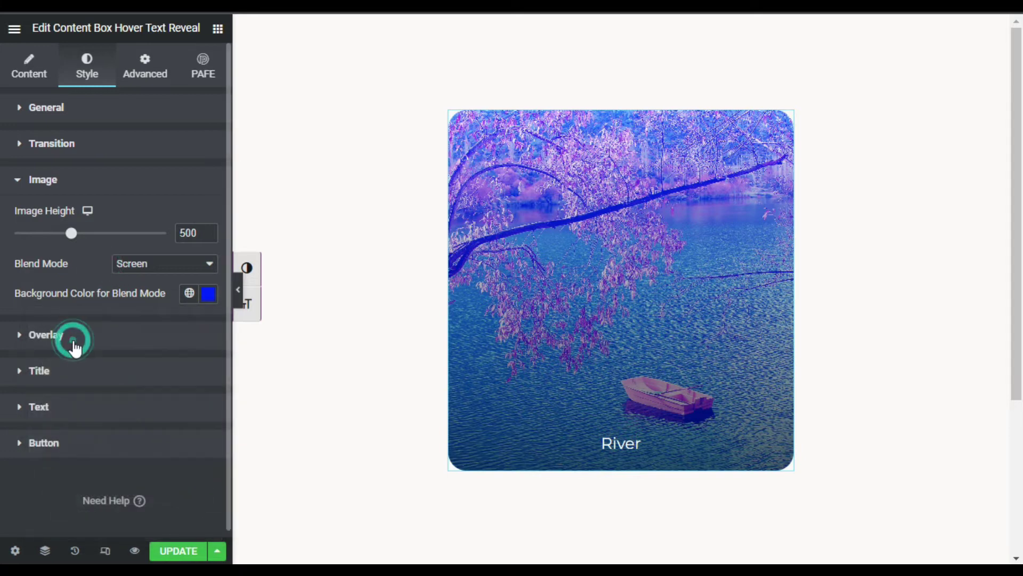
{"action": "scroll", "coordinate": [145, 441], "scroll_direction": "down", "scroll_amount": 3}
Step: Set the River title font family to Poppins
{"action": "left_click", "coordinate": [107, 371]}
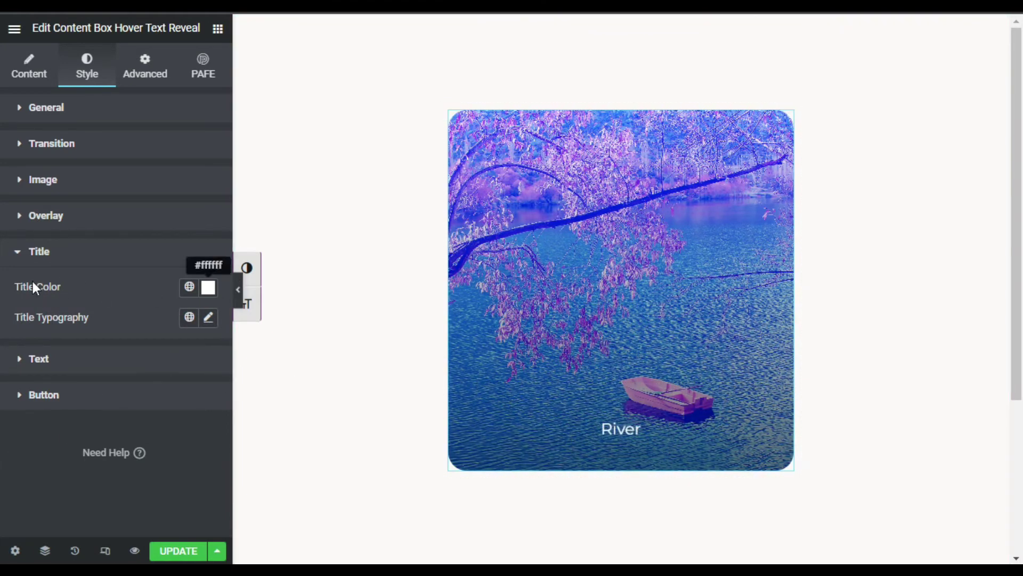
{"action": "left_click", "coordinate": [210, 320]}
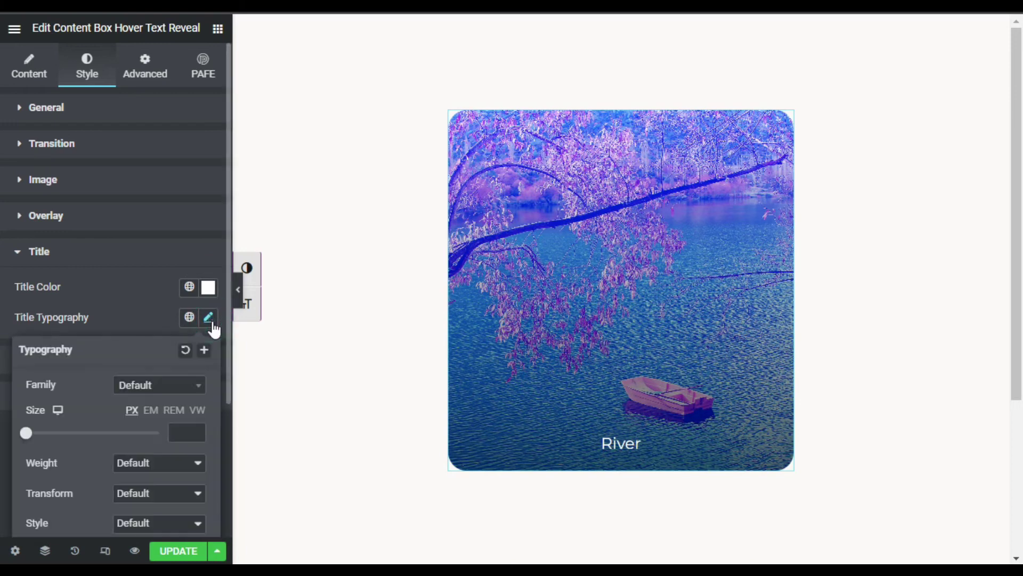
{"action": "left_click", "coordinate": [170, 394]}
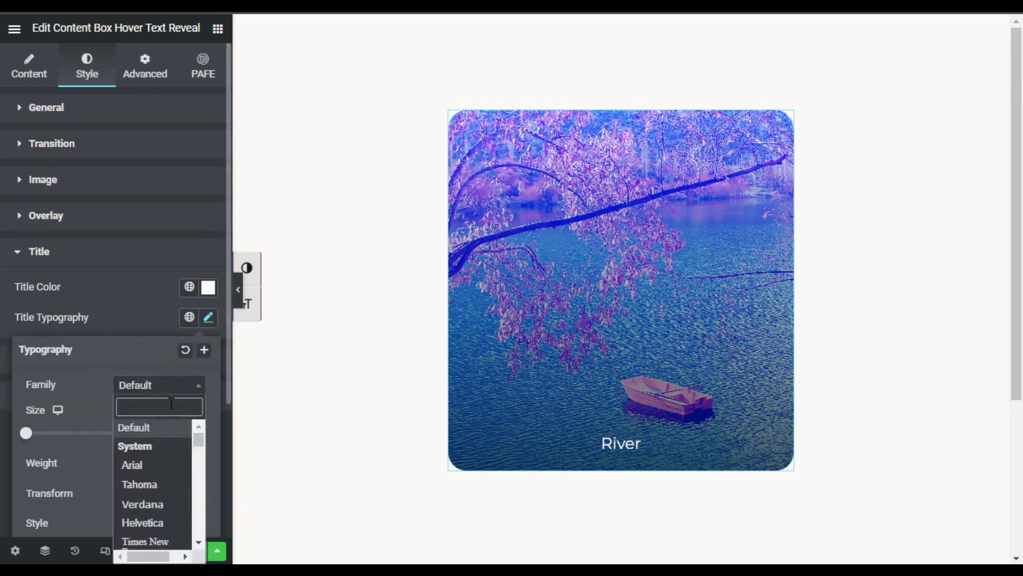
{"action": "left_click", "coordinate": [172, 403]}
{"action": "type", "text": "pop"}
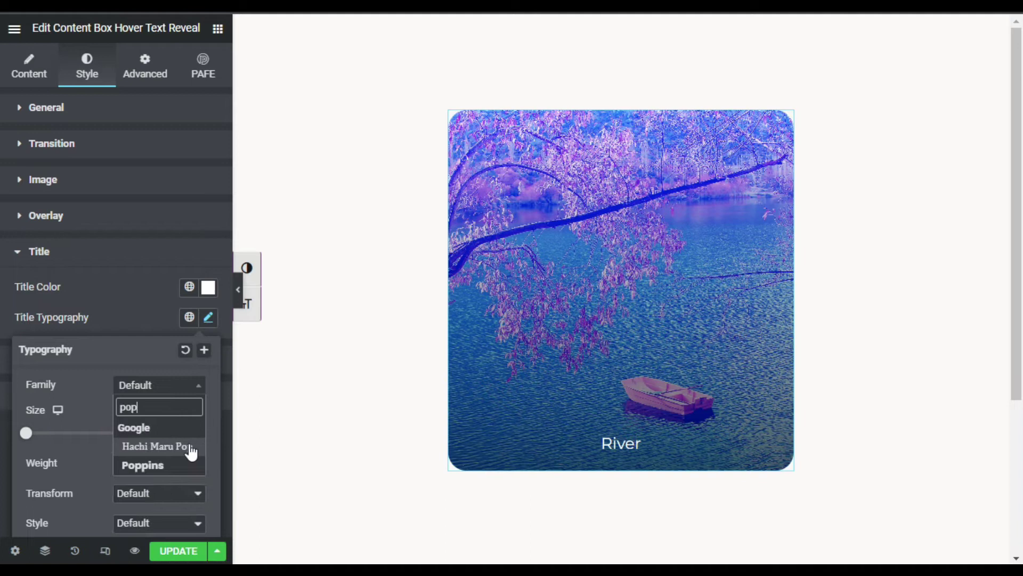
{"action": "left_click", "coordinate": [181, 464]}
Step: Set the title font size to 25 px and weight to 500
{"action": "left_click", "coordinate": [181, 433]}
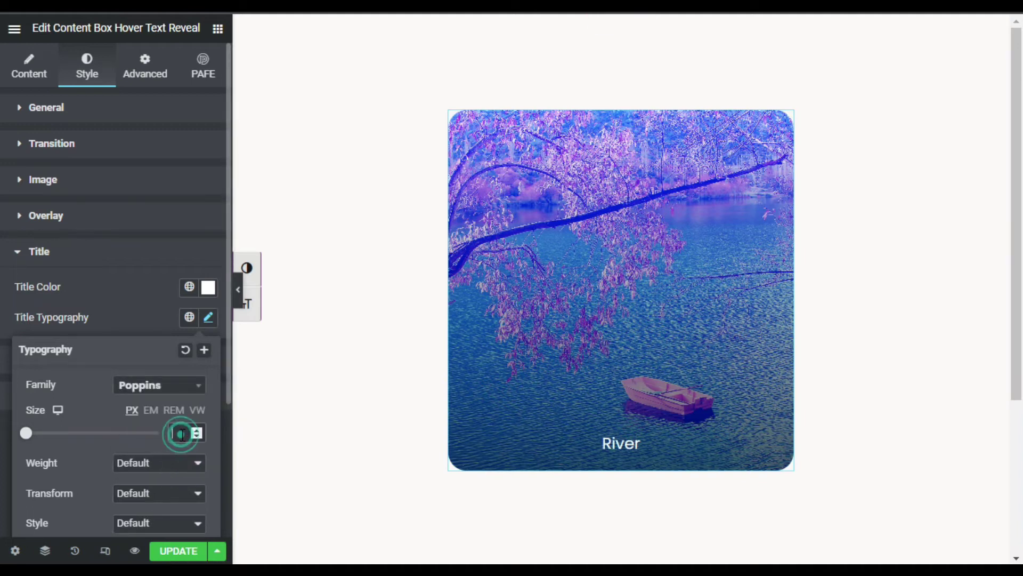
{"action": "type", "text": "20"}
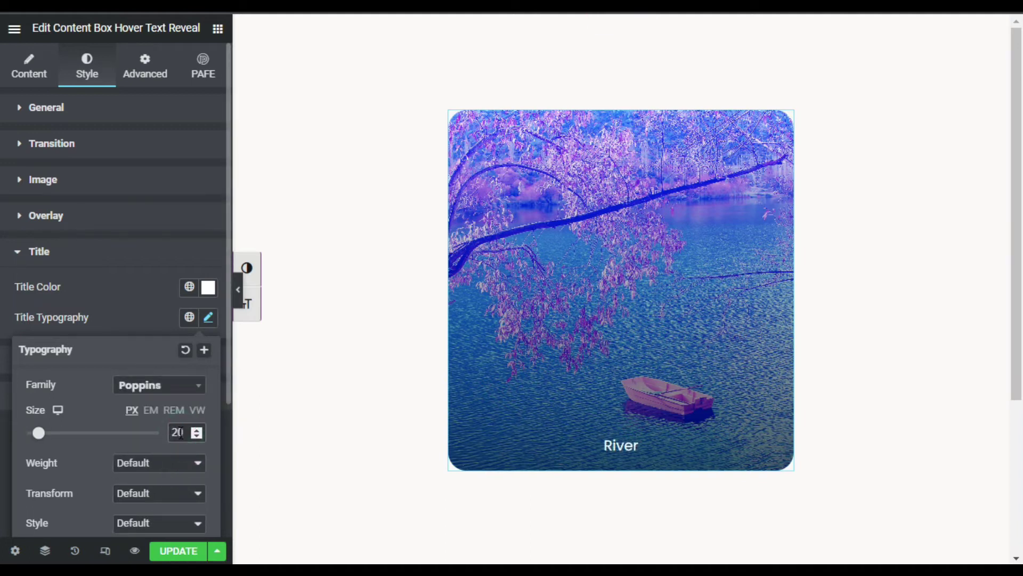
{"action": "left_click", "coordinate": [182, 432]}
{"action": "key", "text": "BackSpace"}
{"action": "type", "text": "5"}
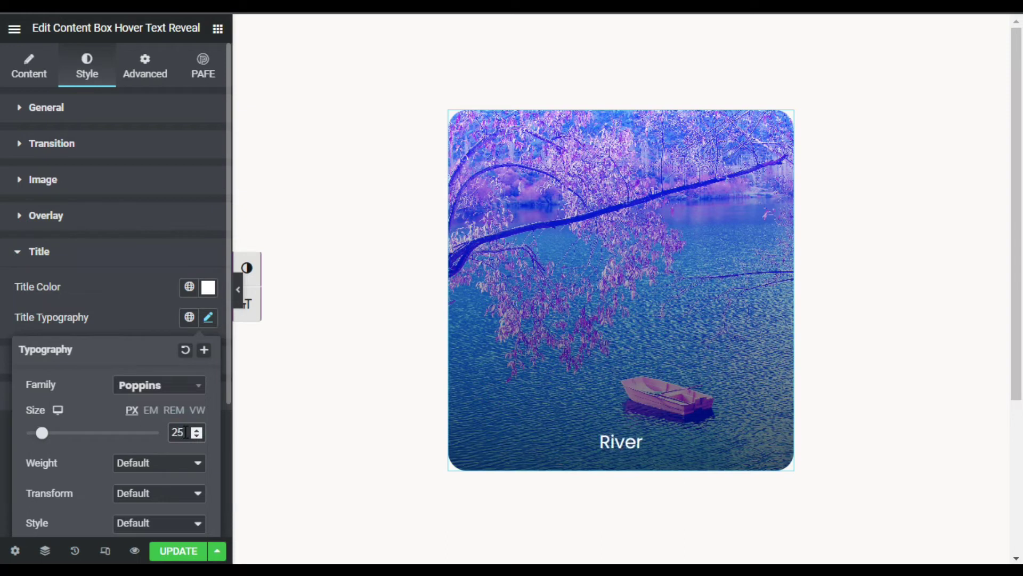
{"action": "left_click", "coordinate": [172, 473]}
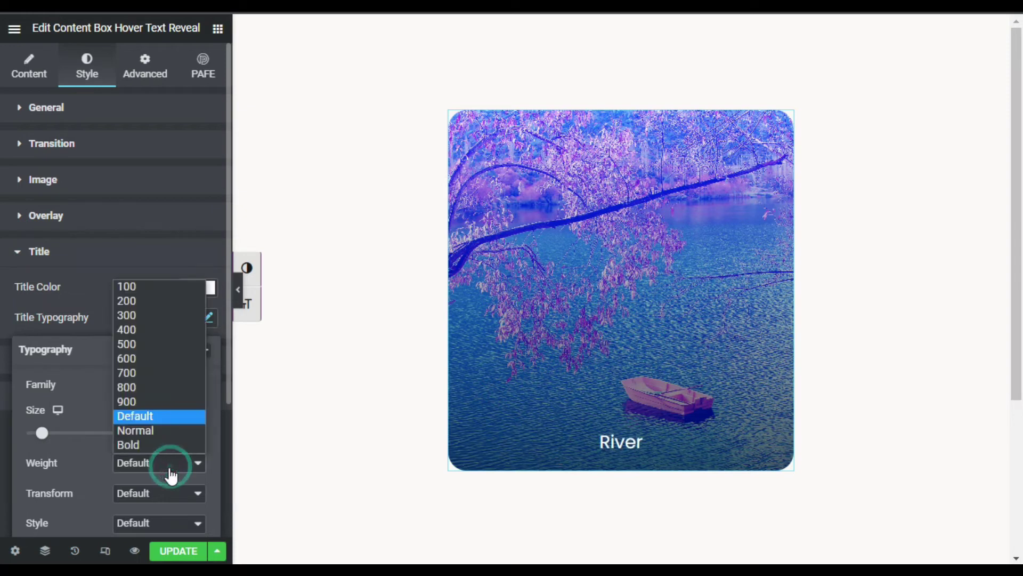
{"action": "left_click", "coordinate": [161, 346]}
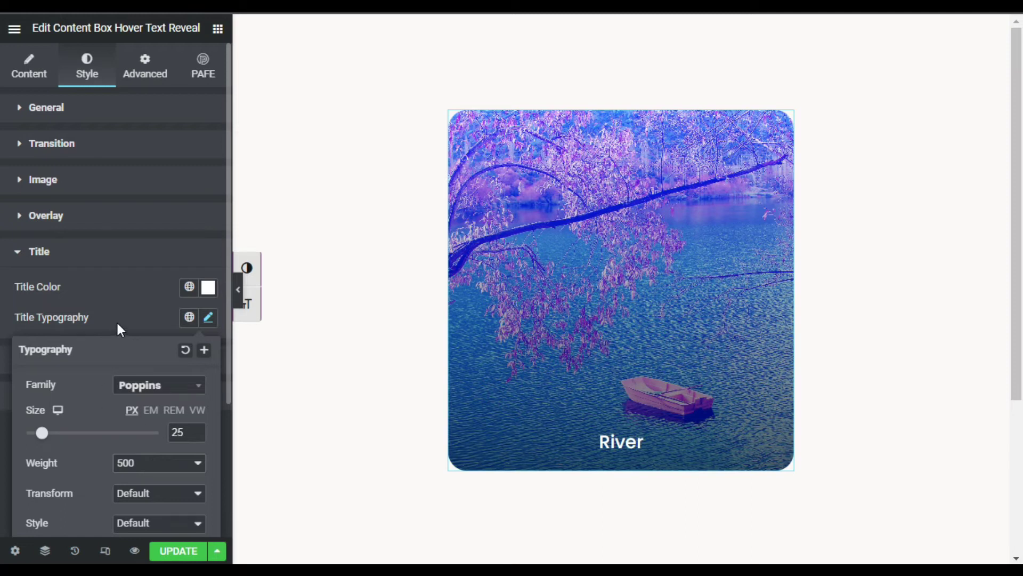
{"action": "scroll", "coordinate": [116, 321], "scroll_direction": "down", "scroll_amount": 2}
{"action": "left_click", "coordinate": [135, 227]}
{"action": "left_click", "coordinate": [111, 270]}
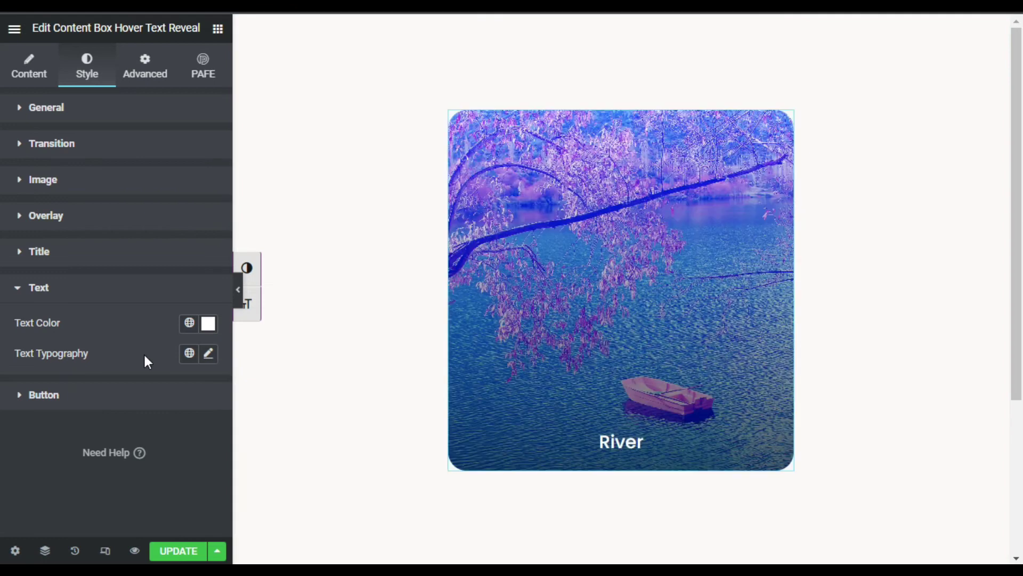
Step: Give the description text Alata at 18 px, weight 400, letter spacing 1
{"action": "left_click", "coordinate": [209, 354]}
{"action": "scroll", "coordinate": [176, 369], "scroll_direction": "down", "scroll_amount": 3}
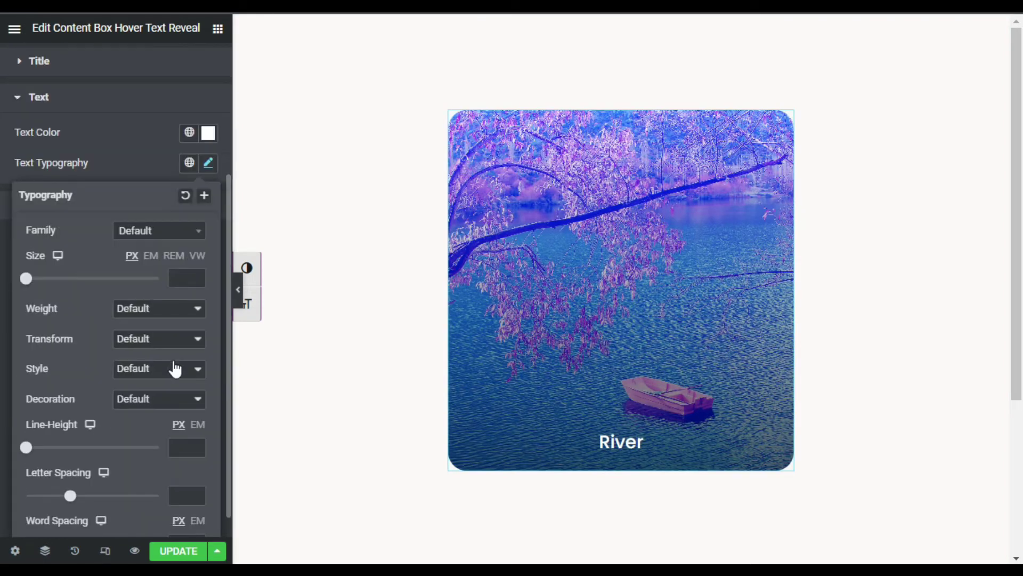
{"action": "left_click", "coordinate": [164, 239]}
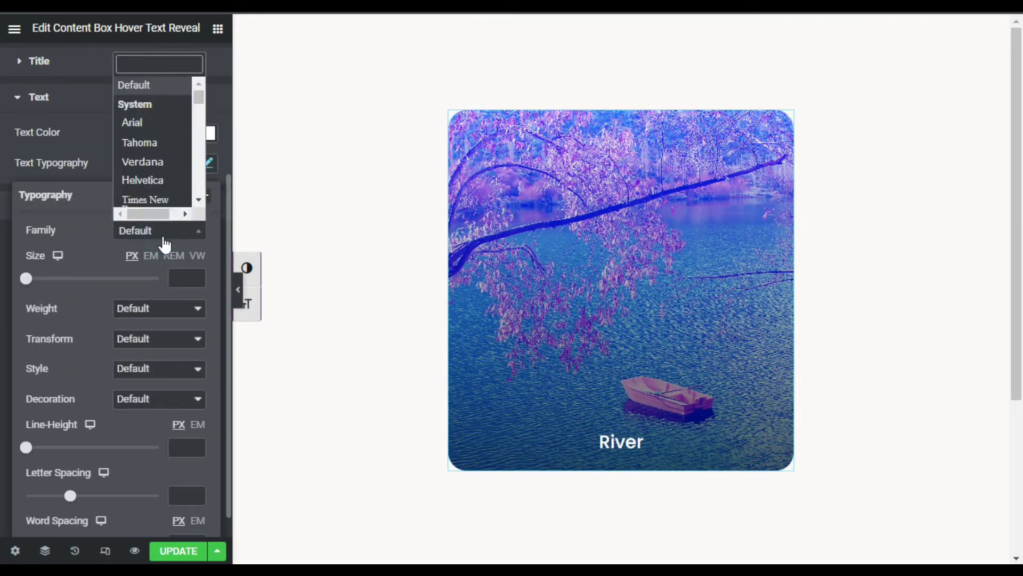
{"action": "type", "text": "alata"}
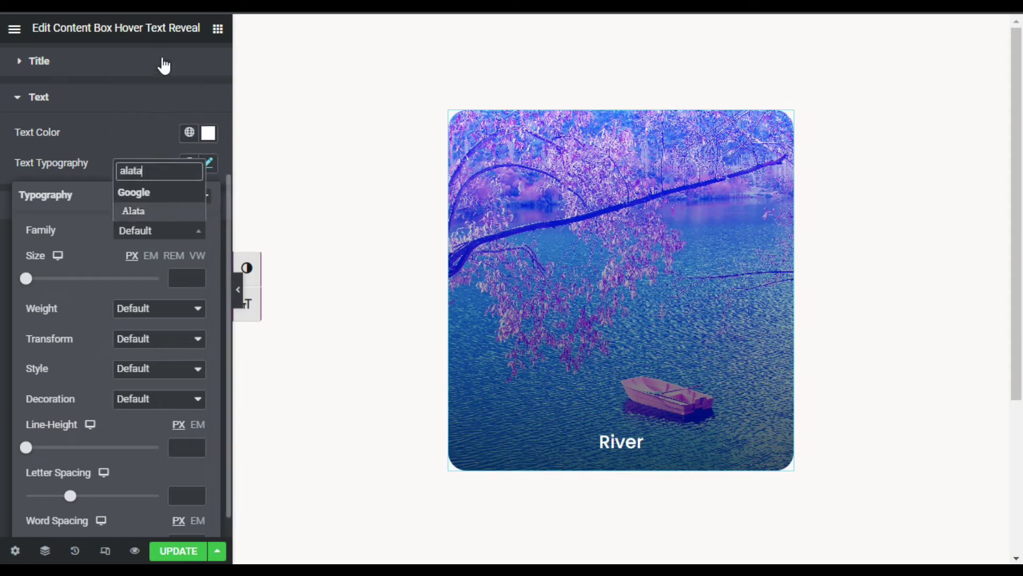
{"action": "left_click", "coordinate": [143, 212]}
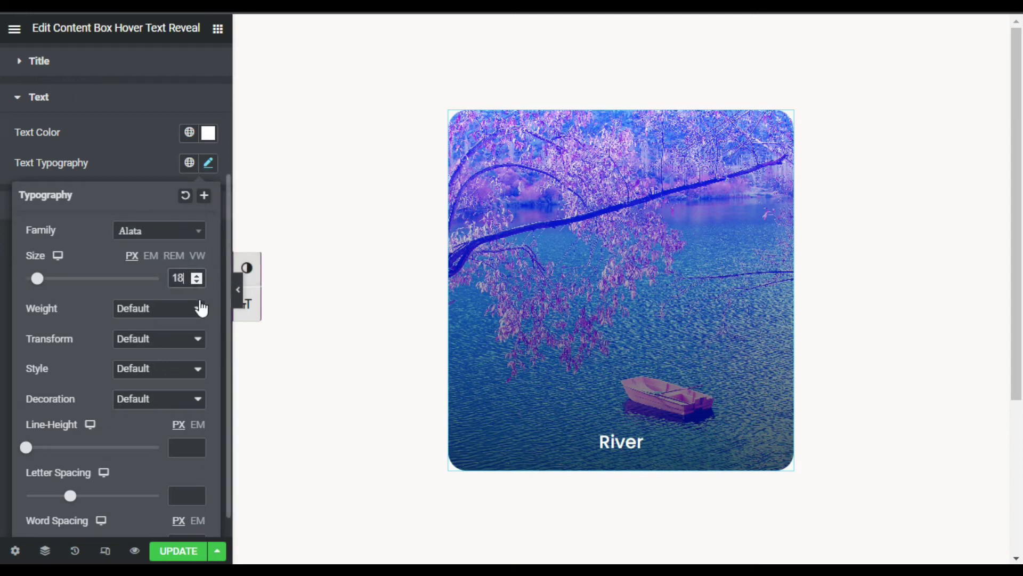
{"action": "left_click", "coordinate": [183, 308]}
{"action": "left_click", "coordinate": [157, 368]}
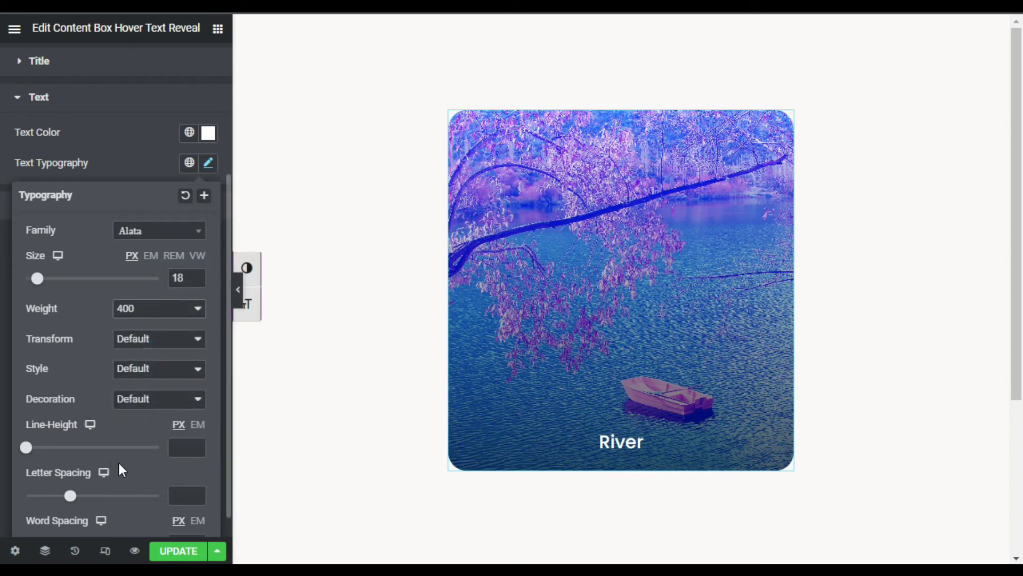
{"action": "scroll", "coordinate": [115, 461], "scroll_direction": "down", "scroll_amount": 1}
{"action": "left_click", "coordinate": [184, 470]}
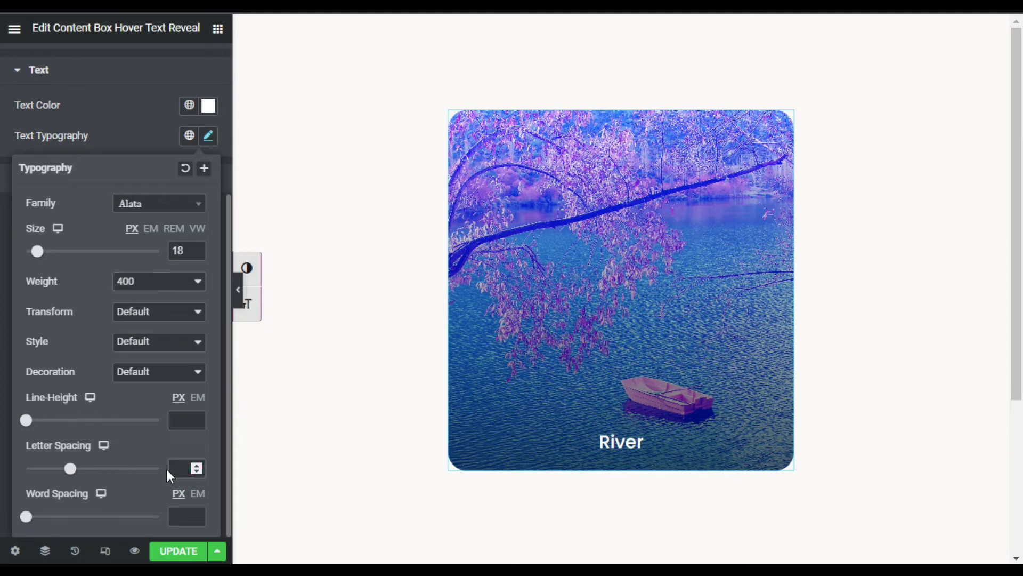
{"action": "type", "text": "1"}
{"action": "mouse_move", "coordinate": [548, 396]}
Step: Set the See More button font family to Poppins
{"action": "left_click", "coordinate": [132, 139]}
{"action": "left_click", "coordinate": [84, 177]}
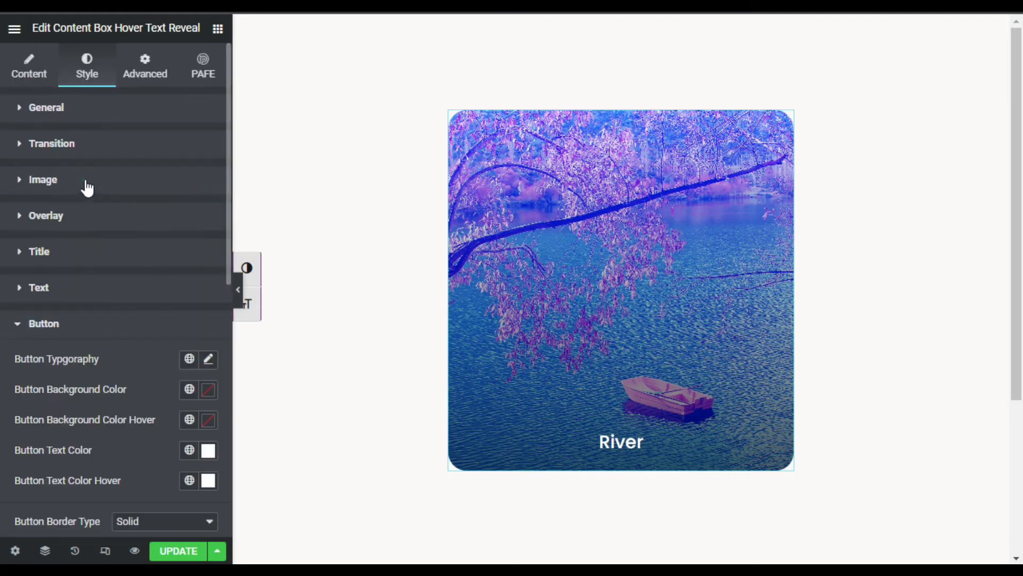
{"action": "mouse_move", "coordinate": [712, 407]}
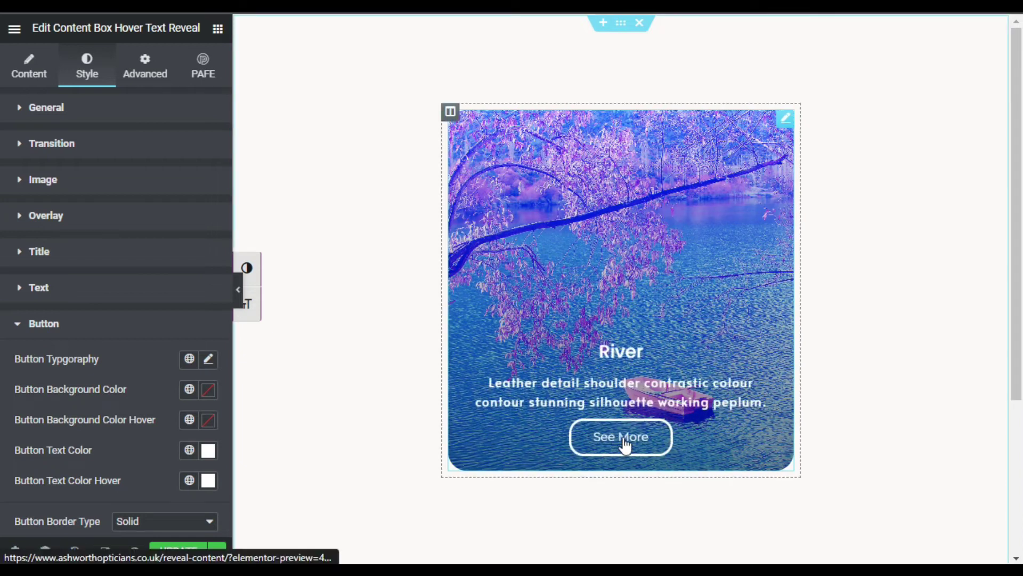
{"action": "scroll", "coordinate": [146, 447], "scroll_direction": "down", "scroll_amount": 2}
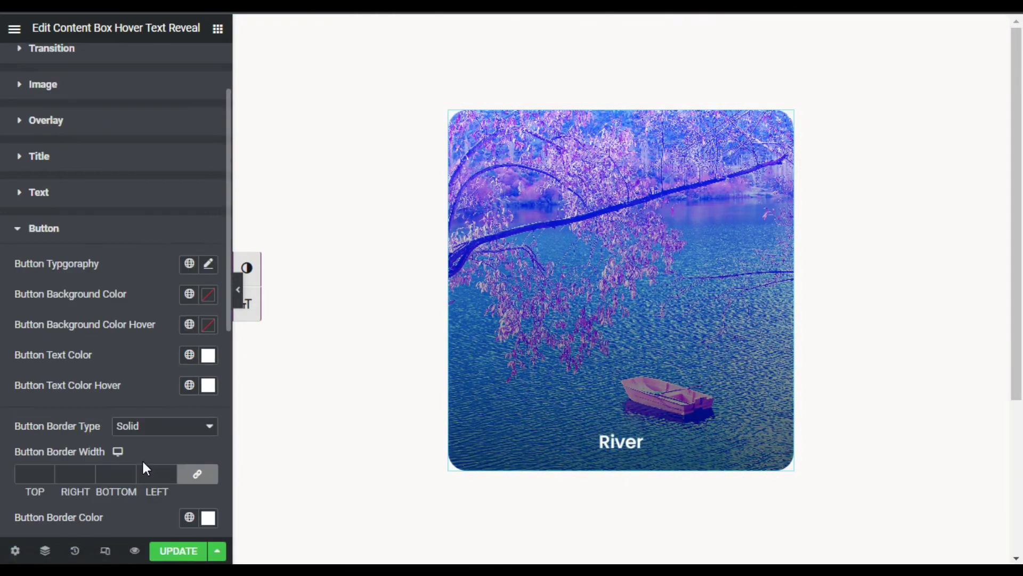
{"action": "left_click", "coordinate": [209, 265]}
{"action": "left_click", "coordinate": [153, 332]}
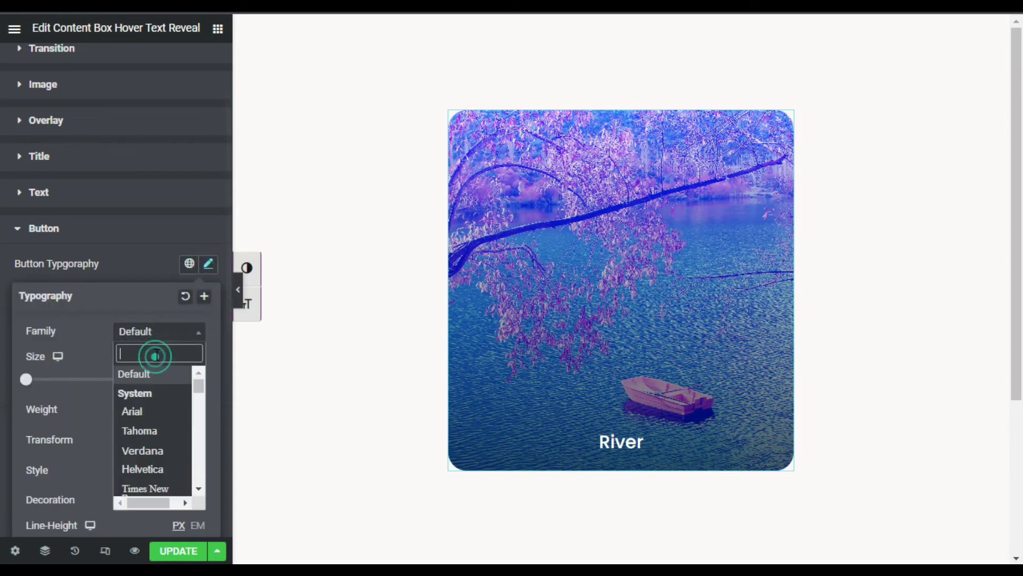
{"action": "type", "text": "pop"}
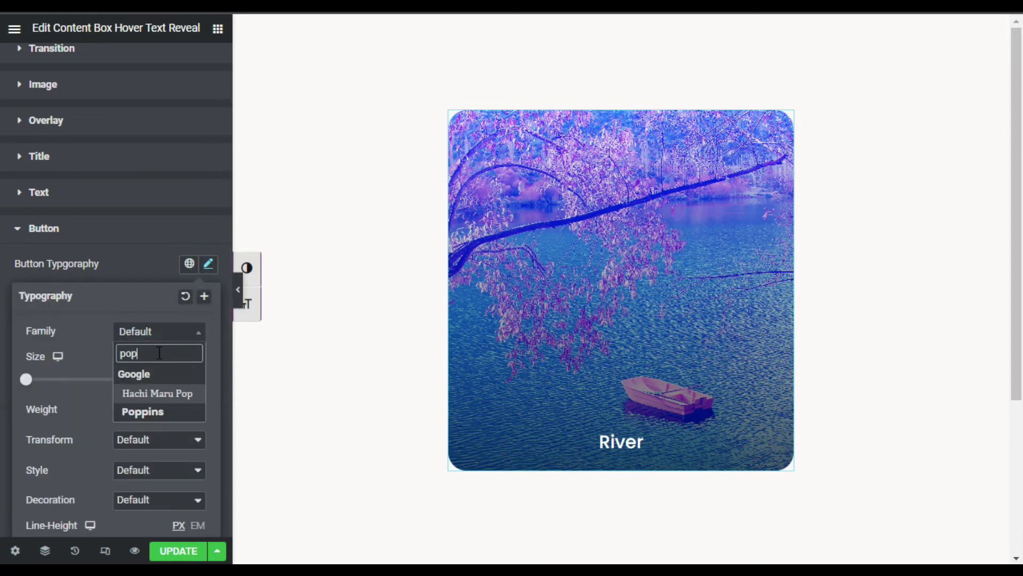
{"action": "left_click", "coordinate": [142, 411]}
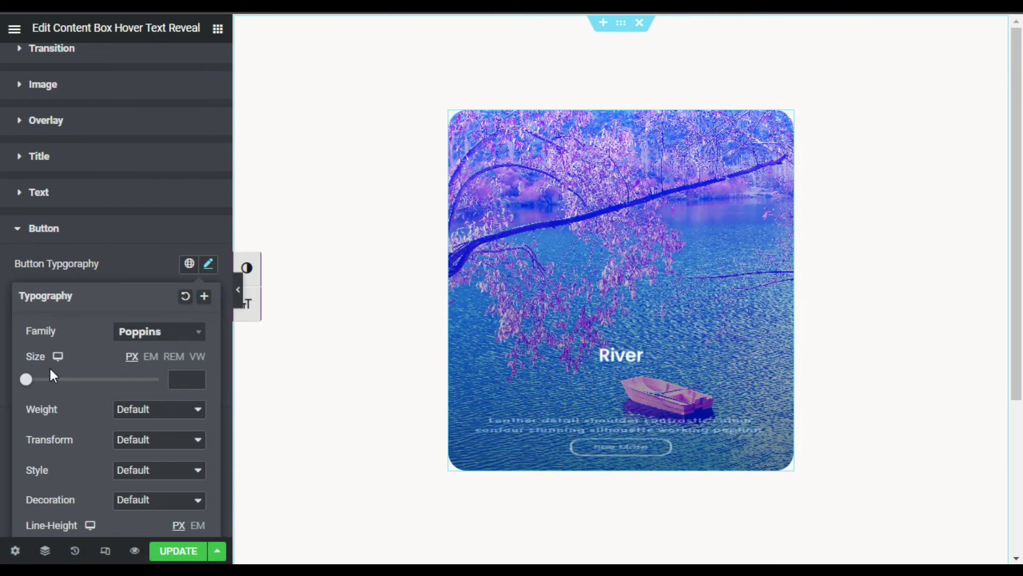
{"action": "scroll", "coordinate": [126, 415], "scroll_direction": "down", "scroll_amount": 4}
{"action": "scroll", "coordinate": [122, 410], "scroll_direction": "down", "scroll_amount": 2}
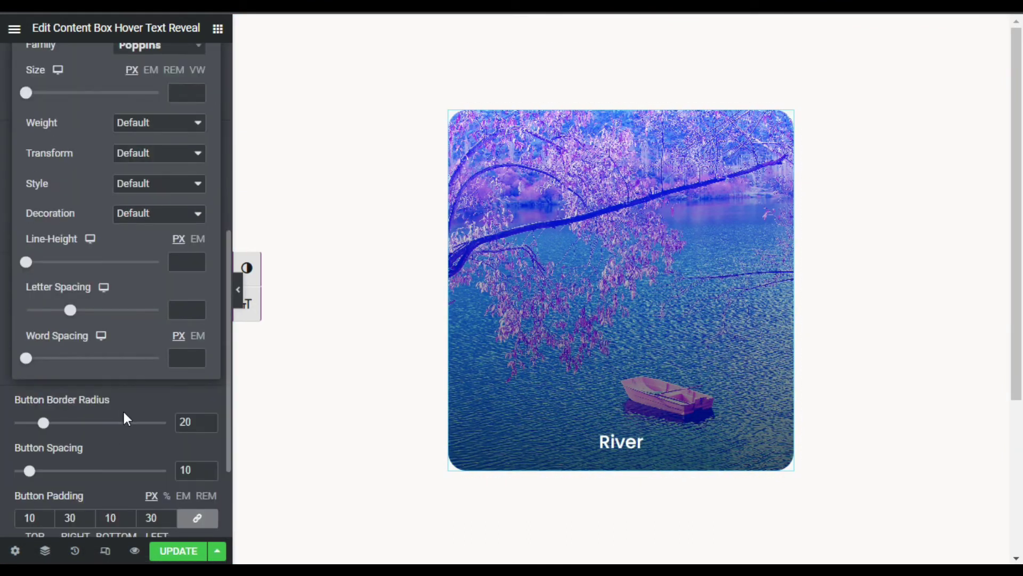
{"action": "left_click", "coordinate": [127, 392]}
Step: Give the button a corner radius of 1 and unlinked padding of 20 left and right
{"action": "scroll", "coordinate": [65, 356], "scroll_direction": "down", "scroll_amount": 2}
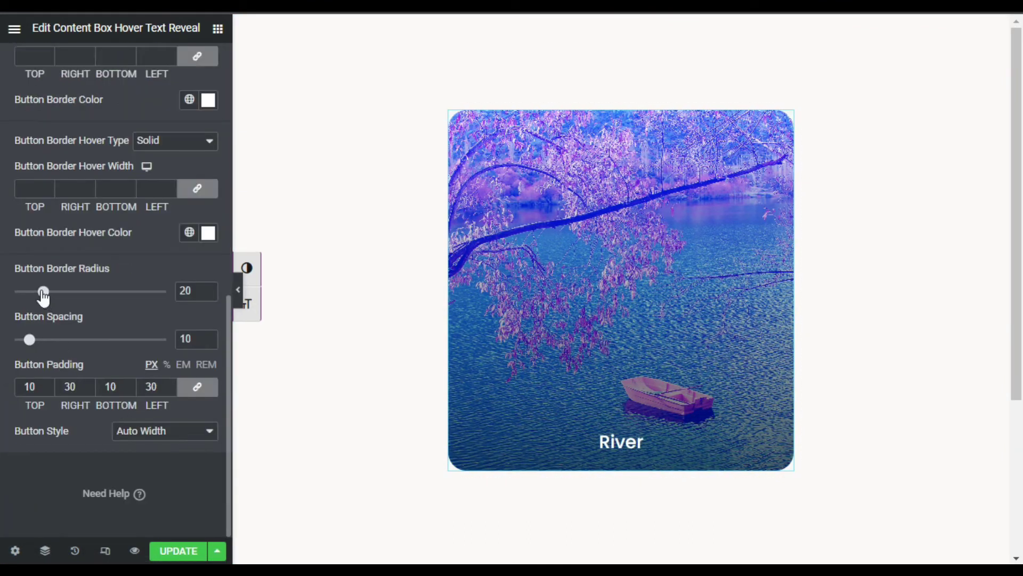
{"action": "left_click_drag", "start_coordinate": [46, 291], "coordinate": [7, 293]}
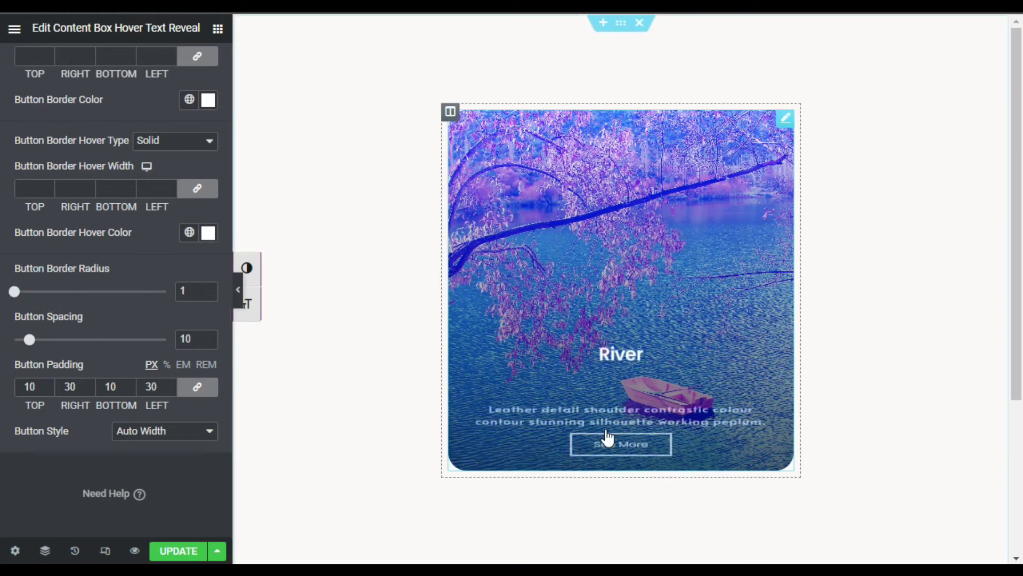
{"action": "left_click", "coordinate": [197, 387]}
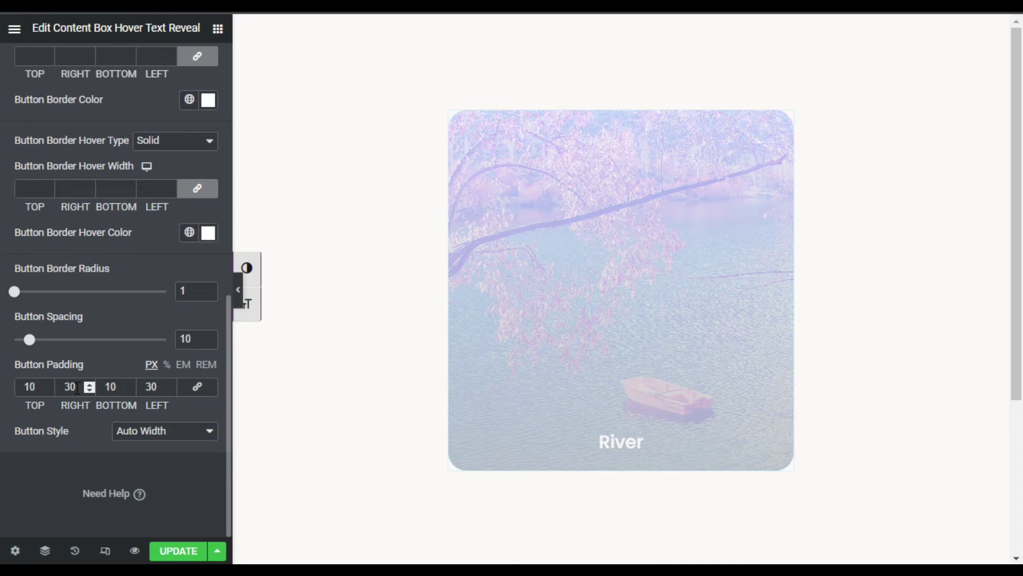
{"action": "left_click", "coordinate": [70, 383]}
{"action": "key", "text": "BackSpace"}
{"action": "type", "text": "2"}
{"action": "left_click", "coordinate": [153, 389]}
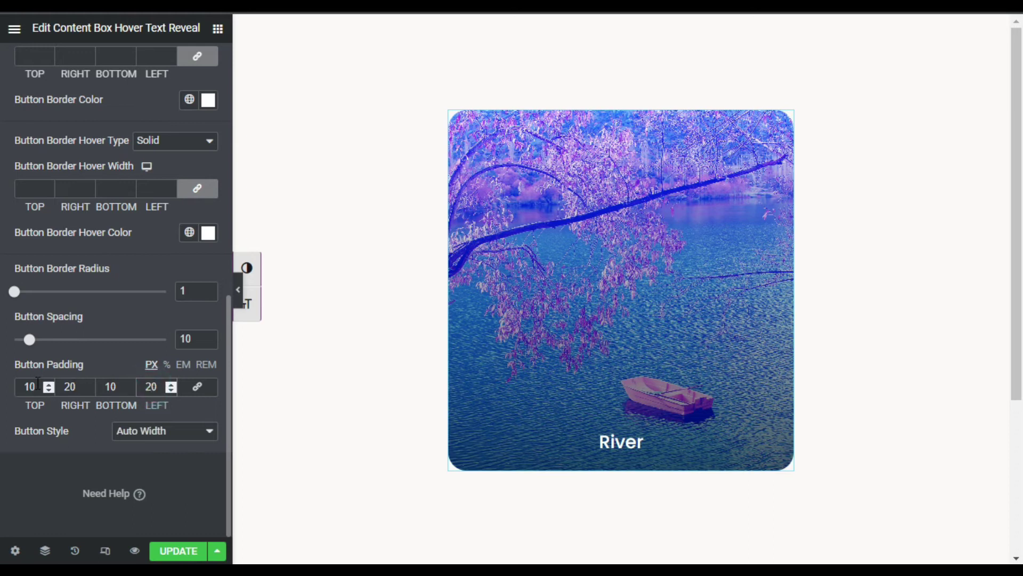
{"action": "mouse_move", "coordinate": [622, 451]}
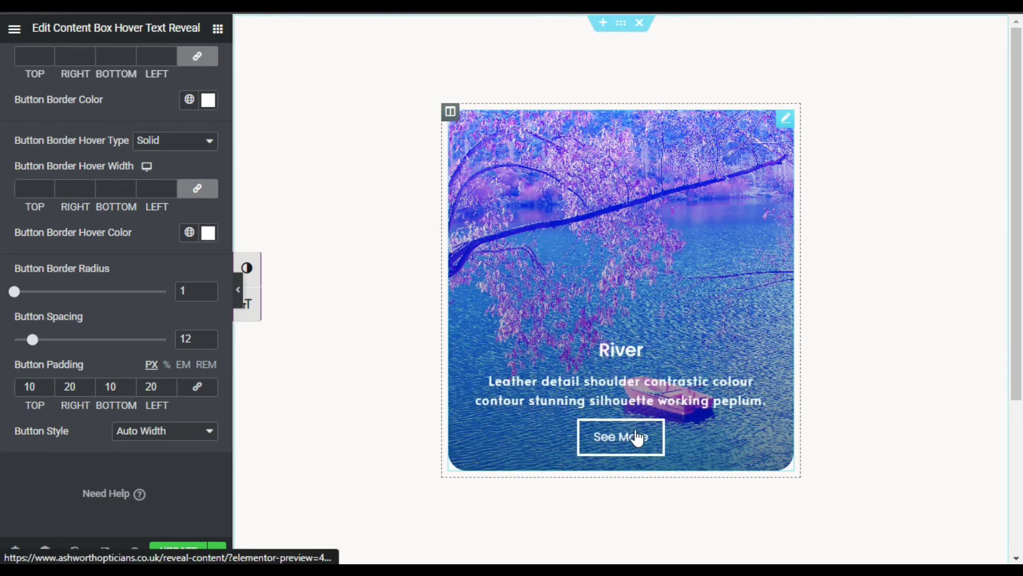
Step: Enlarge the River title's typography size from 25 to 30 px
{"action": "scroll", "coordinate": [42, 232], "scroll_direction": "up", "scroll_amount": 10}
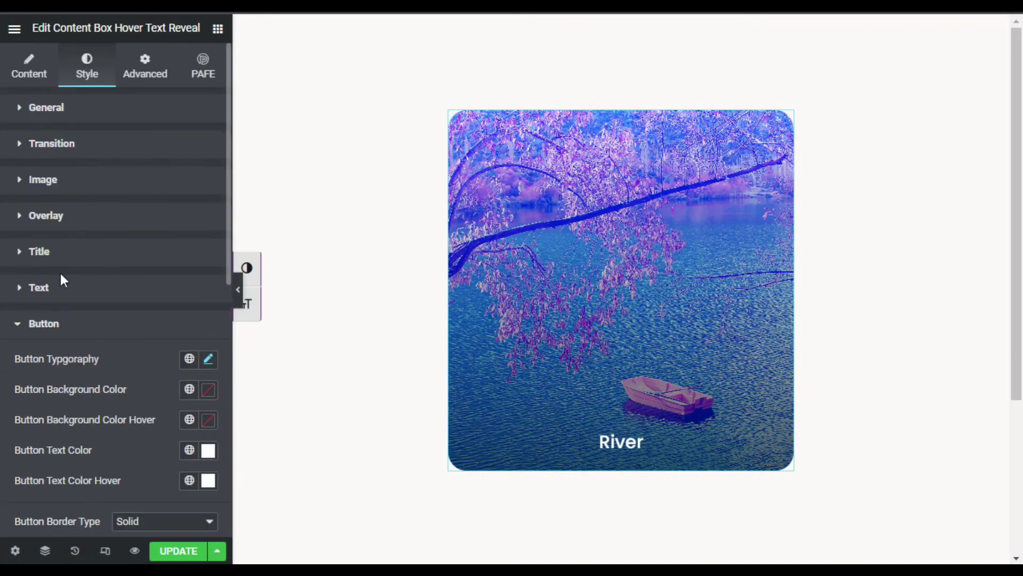
{"action": "left_click", "coordinate": [67, 253]}
{"action": "left_click", "coordinate": [208, 318]}
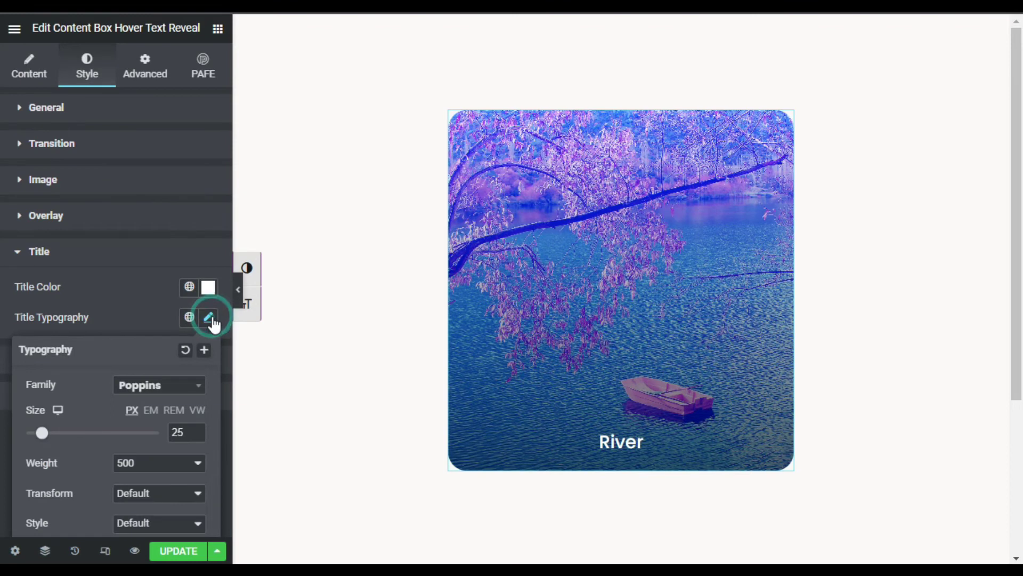
{"action": "left_click", "coordinate": [198, 429]}
{"action": "left_click", "coordinate": [197, 429]}
{"action": "left_click_drag", "start_coordinate": [181, 432], "coordinate": [173, 430]}
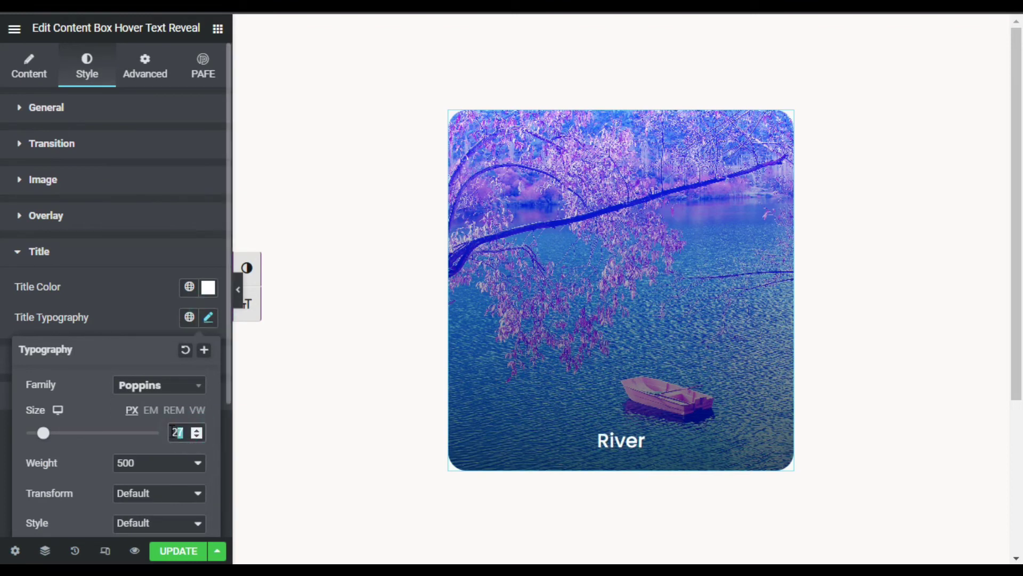
{"action": "type", "text": "30"}
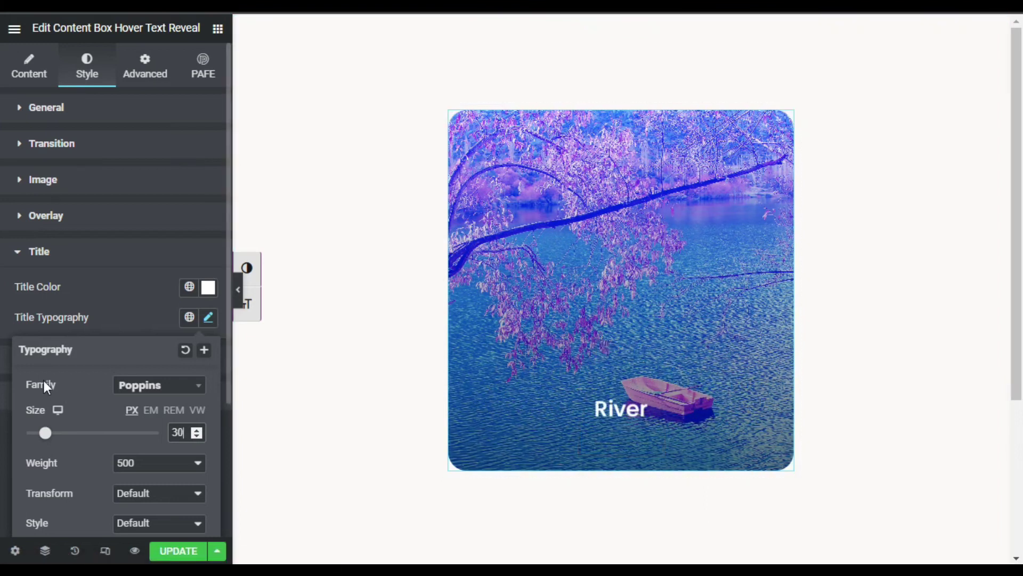
Step: Set the content box radius to 0 so its corners are square
{"action": "left_click", "coordinate": [138, 303]}
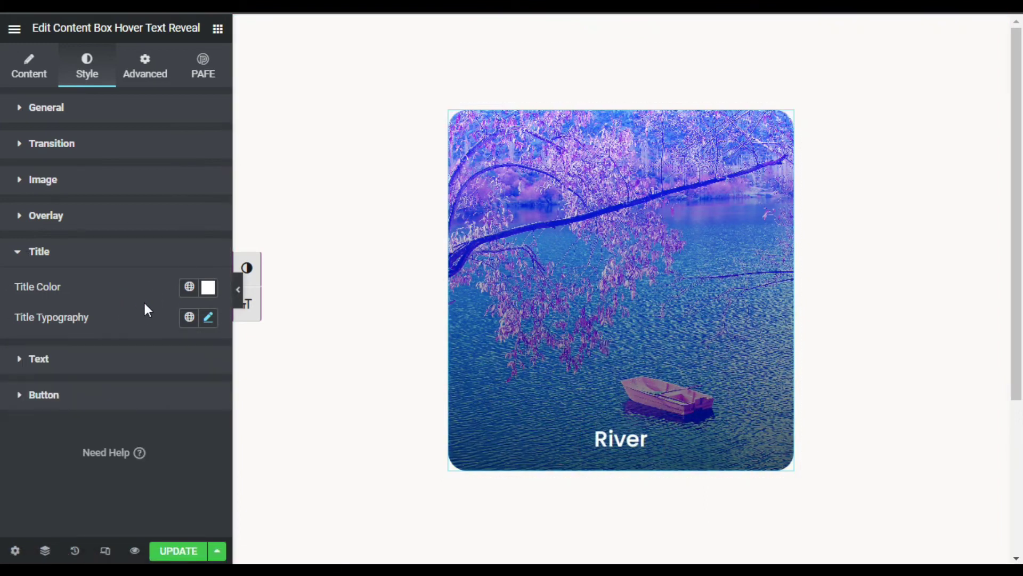
{"action": "left_click", "coordinate": [64, 121]}
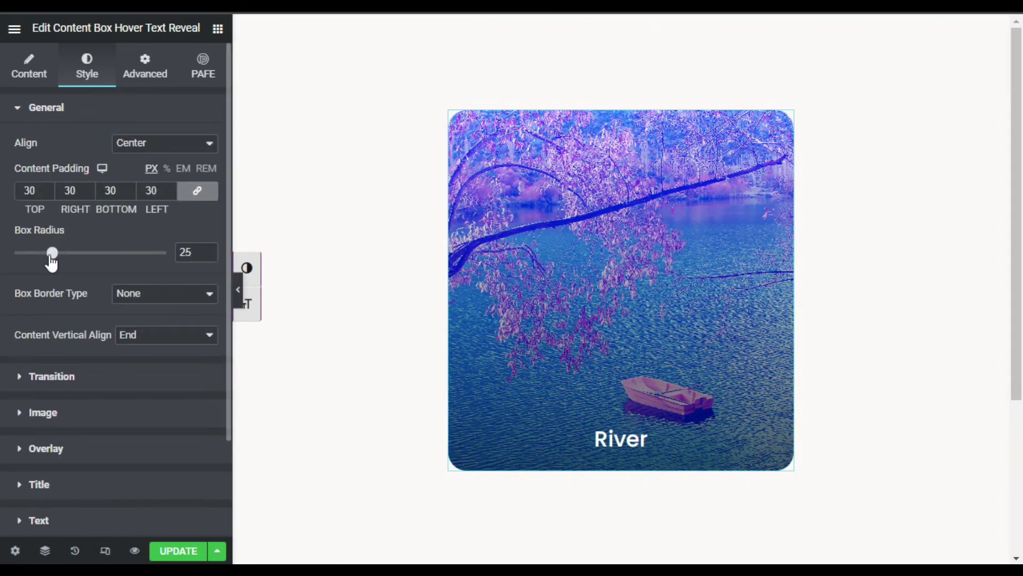
{"action": "left_click_drag", "start_coordinate": [51, 254], "coordinate": [10, 255]}
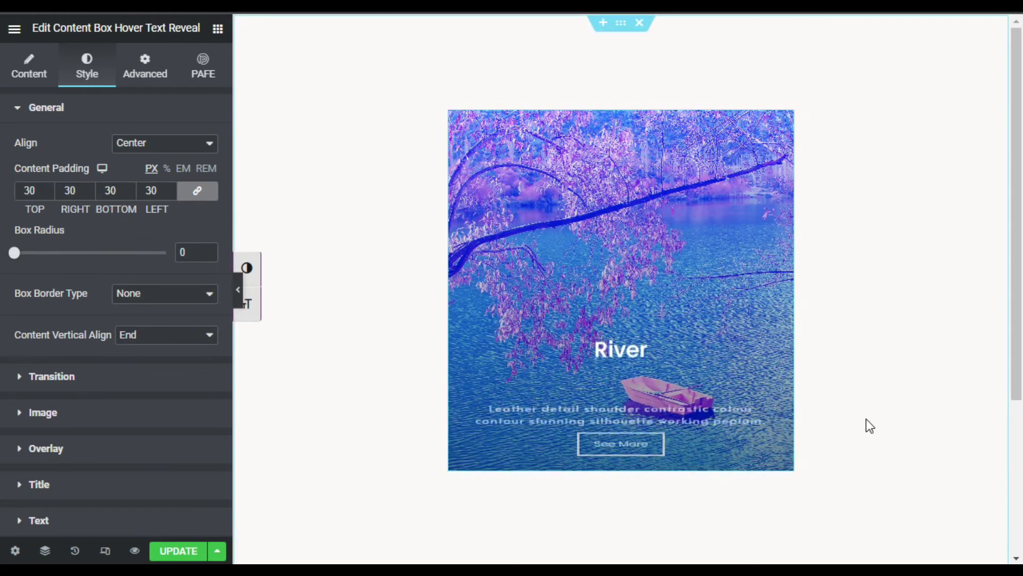
Step: Set the River column's padding to 0
{"action": "left_click", "coordinate": [451, 113]}
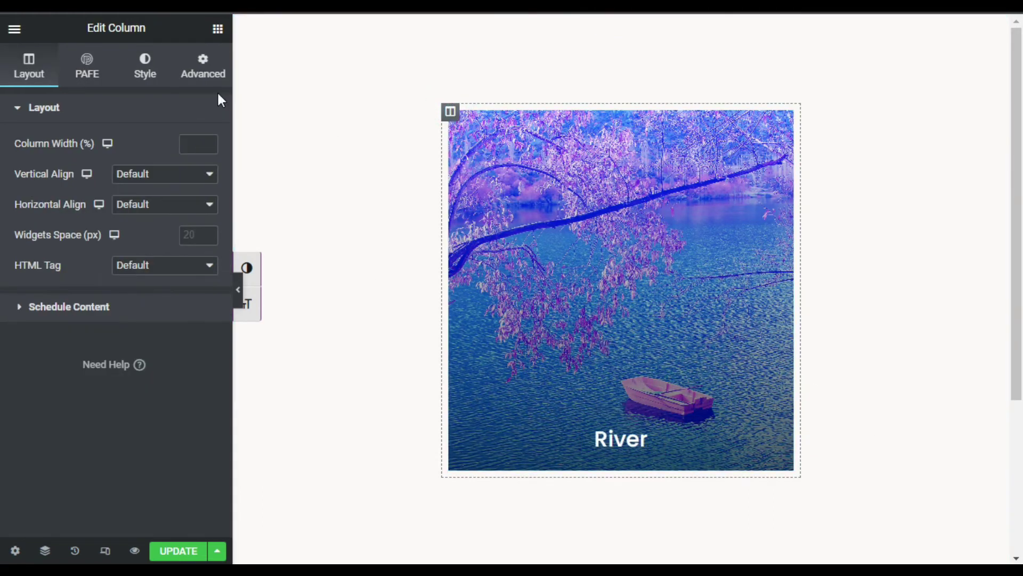
{"action": "left_click", "coordinate": [198, 64]}
{"action": "left_click", "coordinate": [149, 220]}
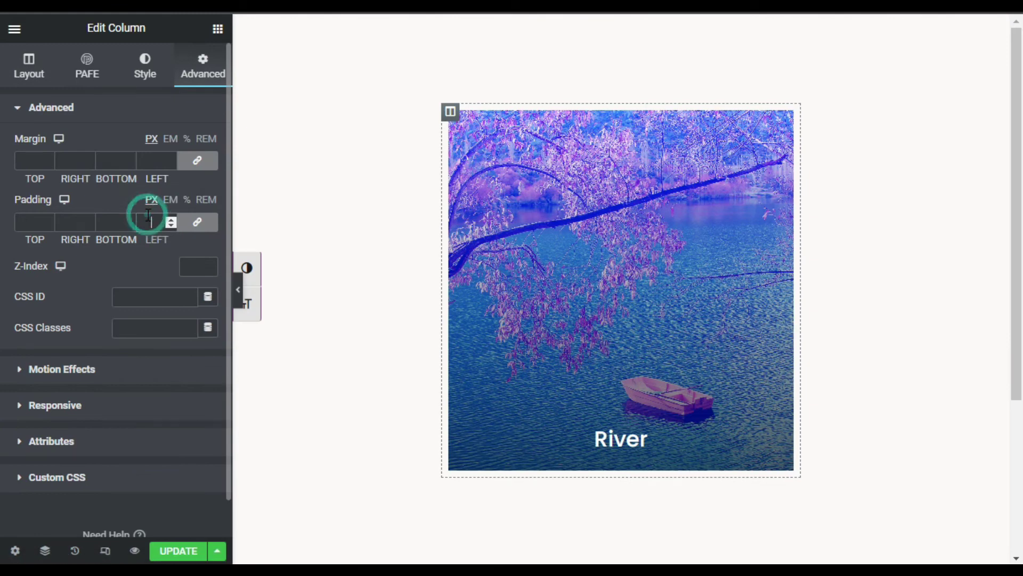
{"action": "type", "text": "0"}
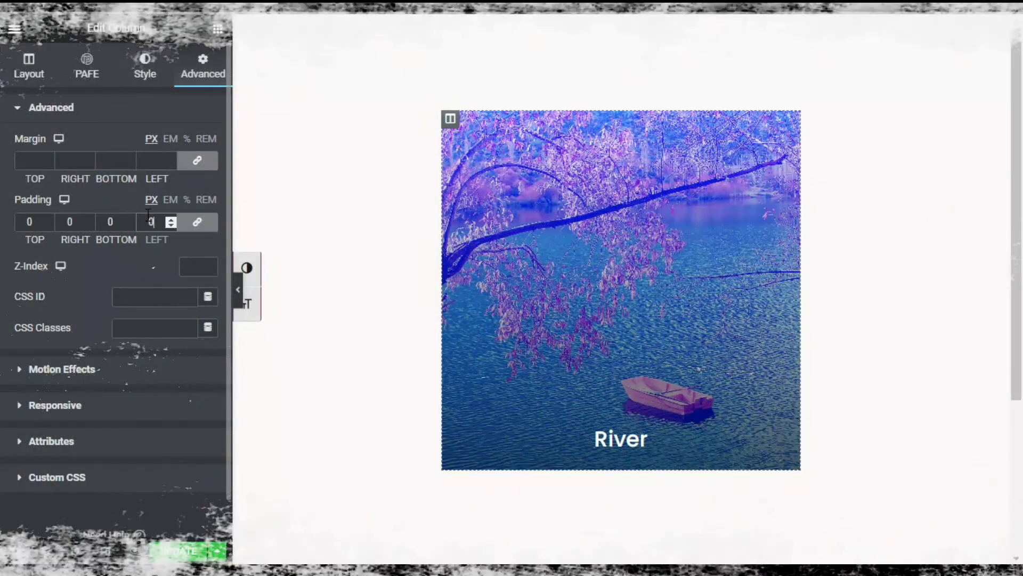
Step: Add a new column beside River and duplicate the River column, giving three side-by-side boxes
{"action": "right_click", "coordinate": [453, 116]}
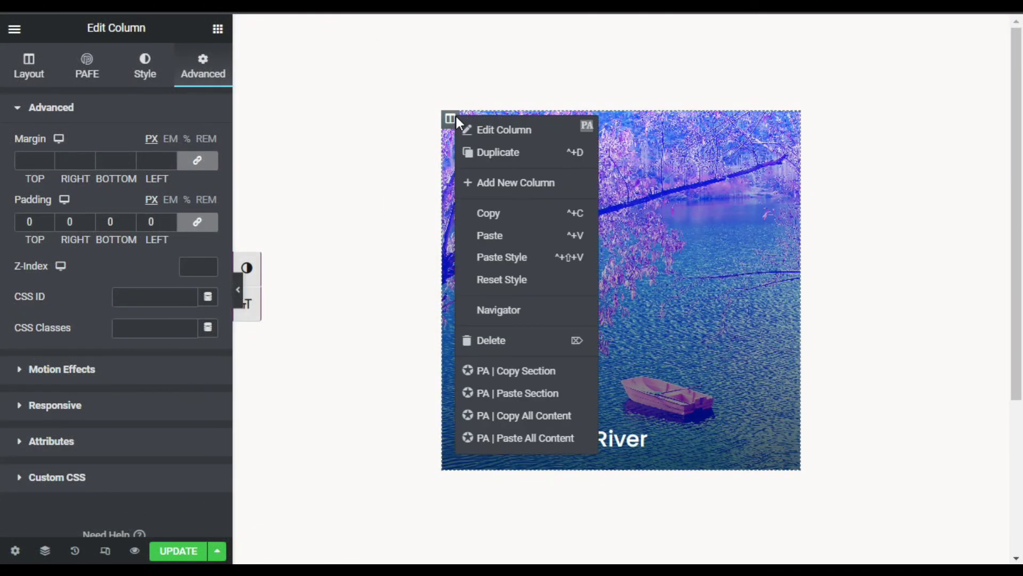
{"action": "left_click", "coordinate": [516, 183]}
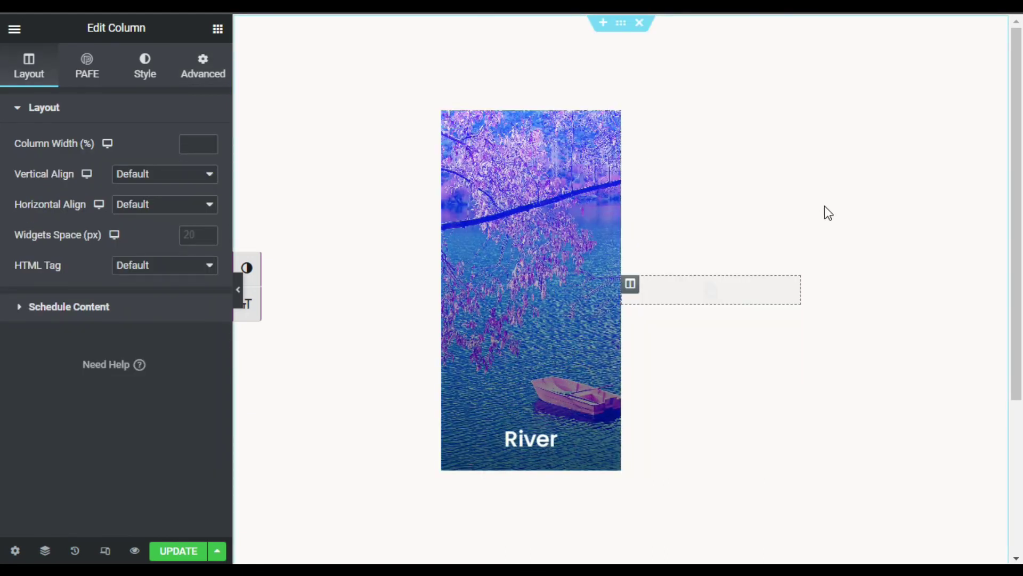
{"action": "right_click", "coordinate": [630, 119]}
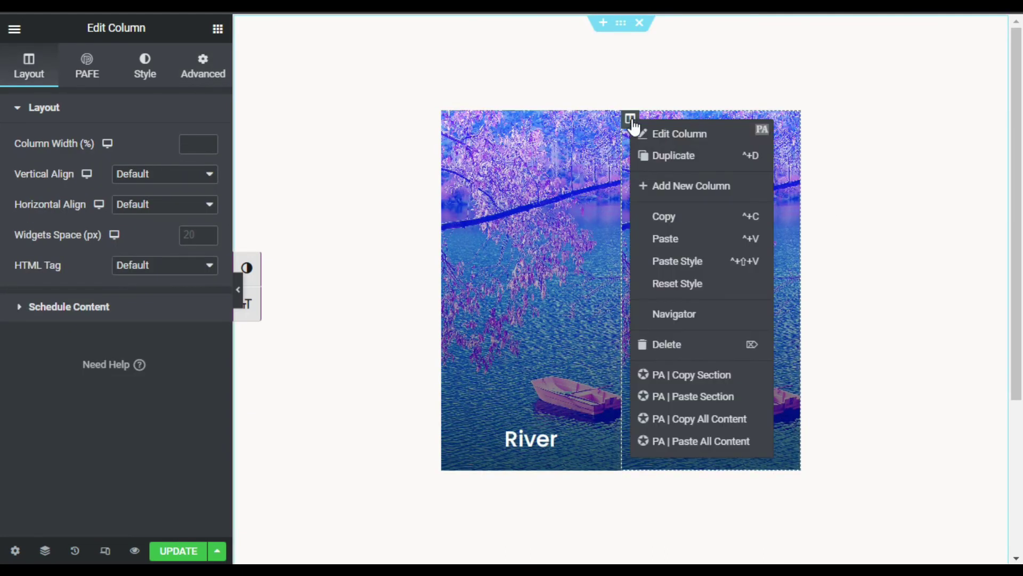
{"action": "left_click", "coordinate": [710, 159]}
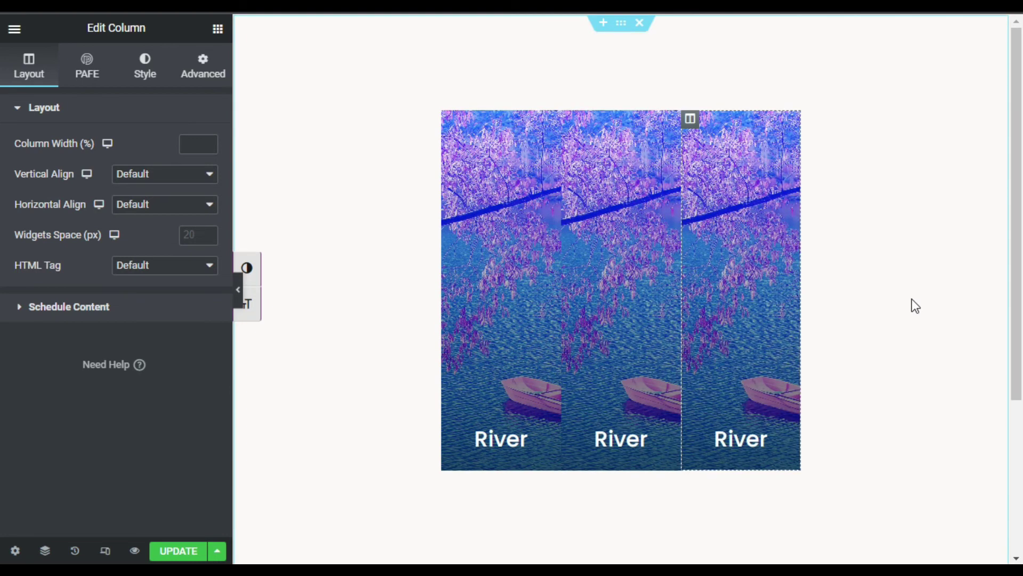
Step: Set the section's content width to Full Width
{"action": "left_click", "coordinate": [620, 25]}
{"action": "left_click", "coordinate": [155, 144]}
{"action": "left_click", "coordinate": [151, 180]}
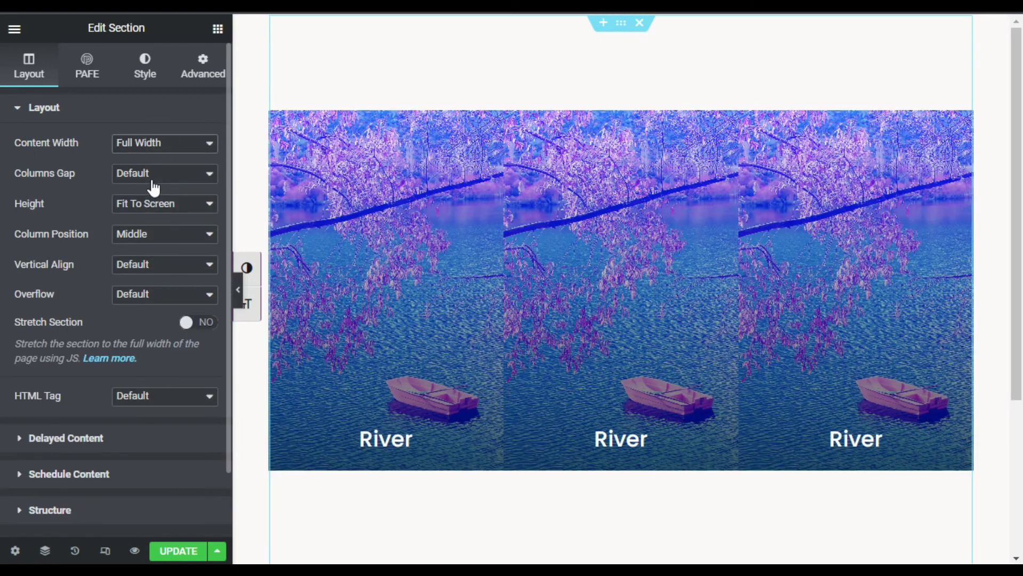
Step: Replace the middle box image with the forest waterfall picture
{"action": "left_click", "coordinate": [731, 124]}
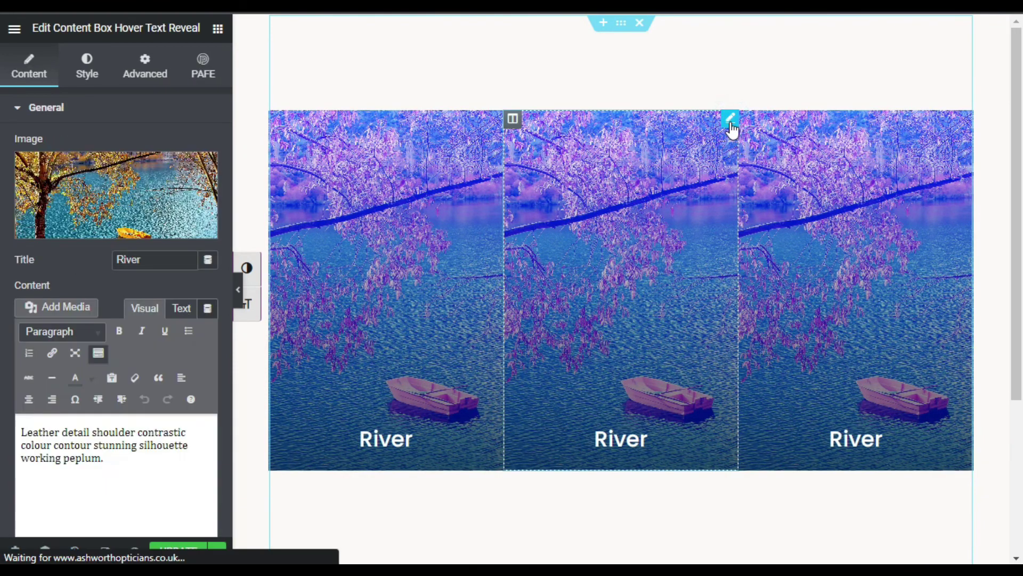
{"action": "left_click", "coordinate": [136, 237]}
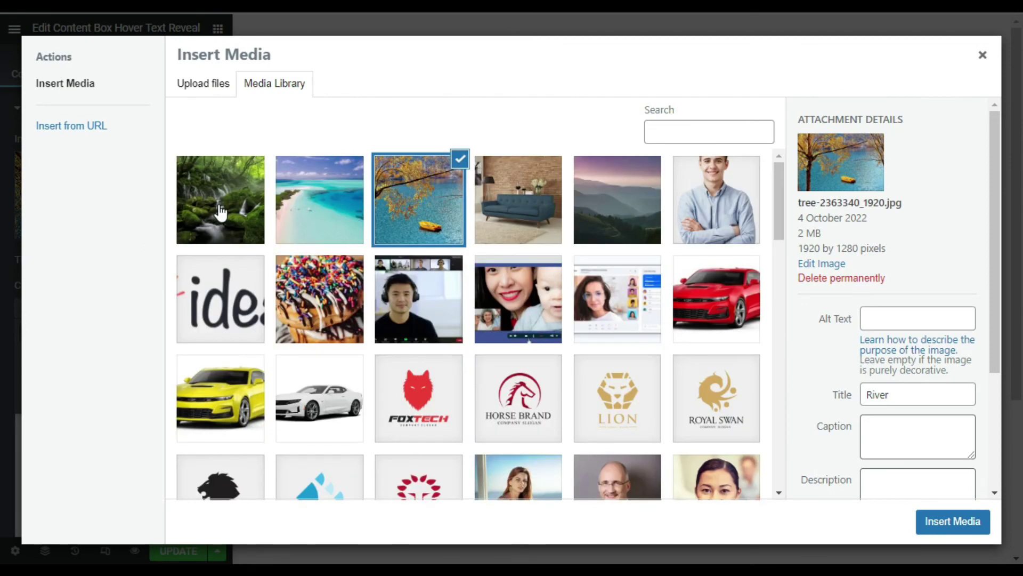
{"action": "left_click", "coordinate": [221, 211]}
{"action": "left_click", "coordinate": [954, 521]}
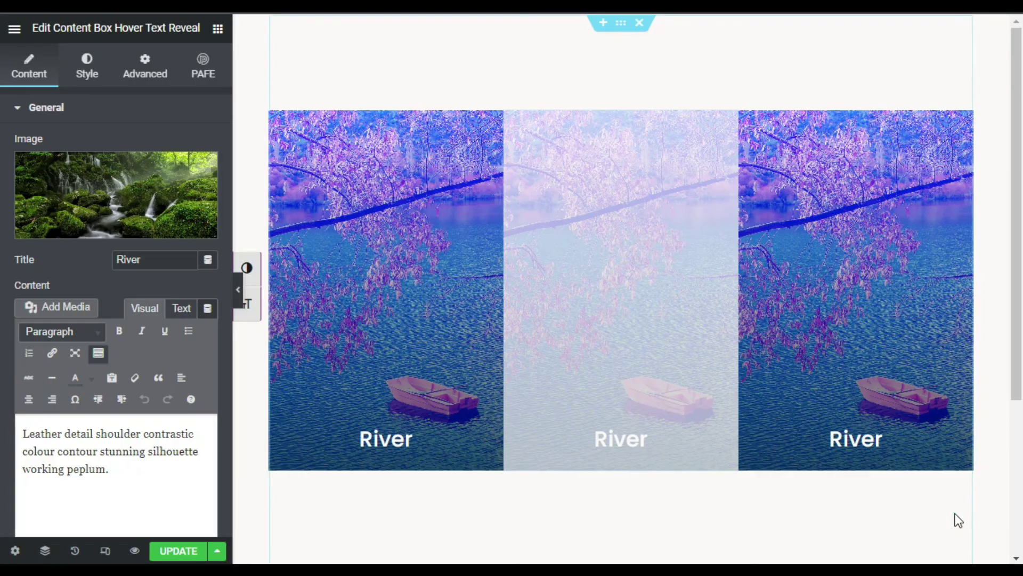
Step: Change the middle box title from River to Stream
{"action": "left_click_drag", "start_coordinate": [145, 259], "coordinate": [104, 263]}
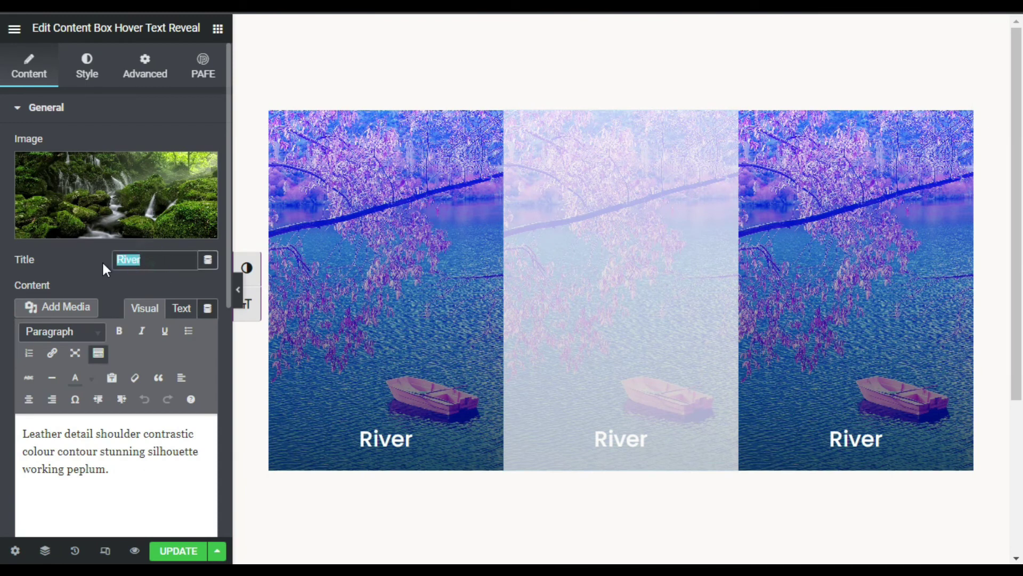
{"action": "type", "text": "Strea"}
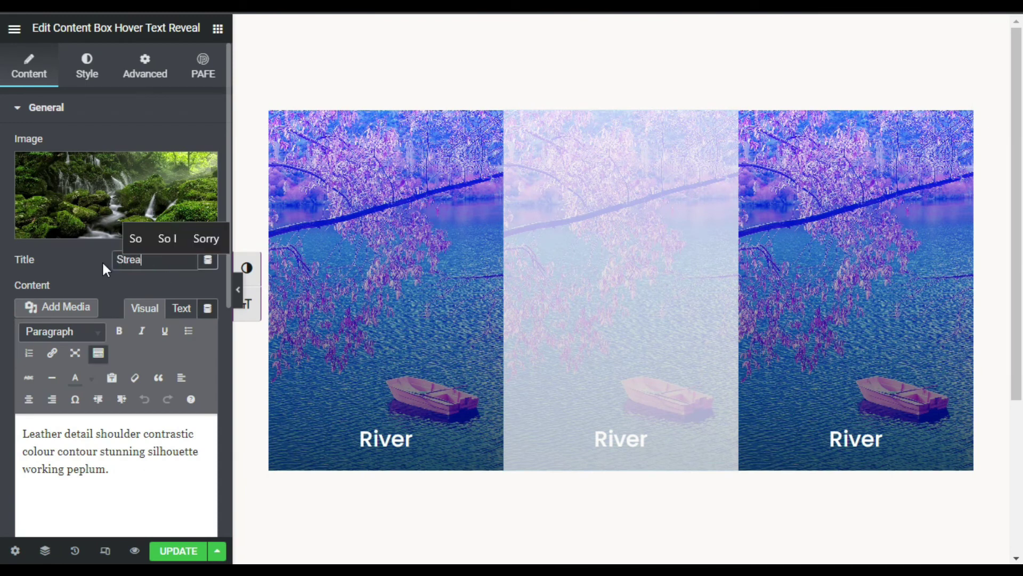
{"action": "type", "text": "m"}
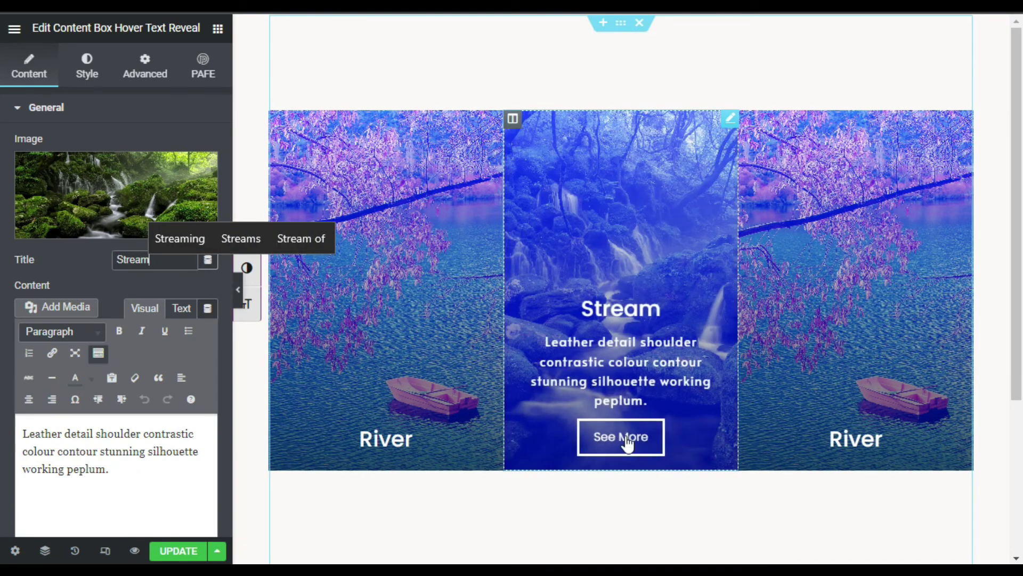
{"action": "left_click", "coordinate": [966, 117]}
Step: Replace the right box image with the Maldives beach picture
{"action": "left_click", "coordinate": [137, 228]}
{"action": "left_click", "coordinate": [297, 229]}
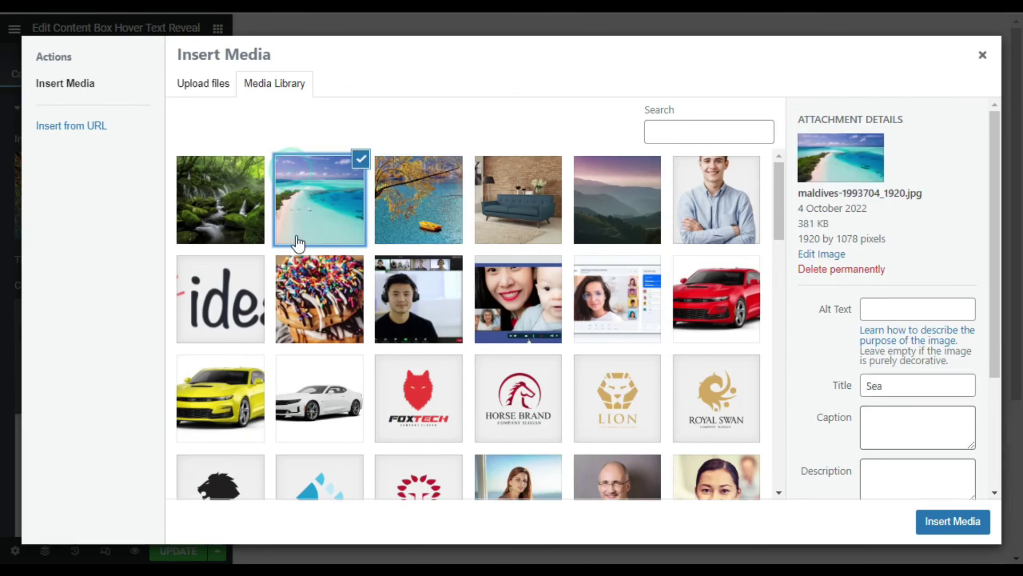
{"action": "left_click", "coordinate": [931, 522]}
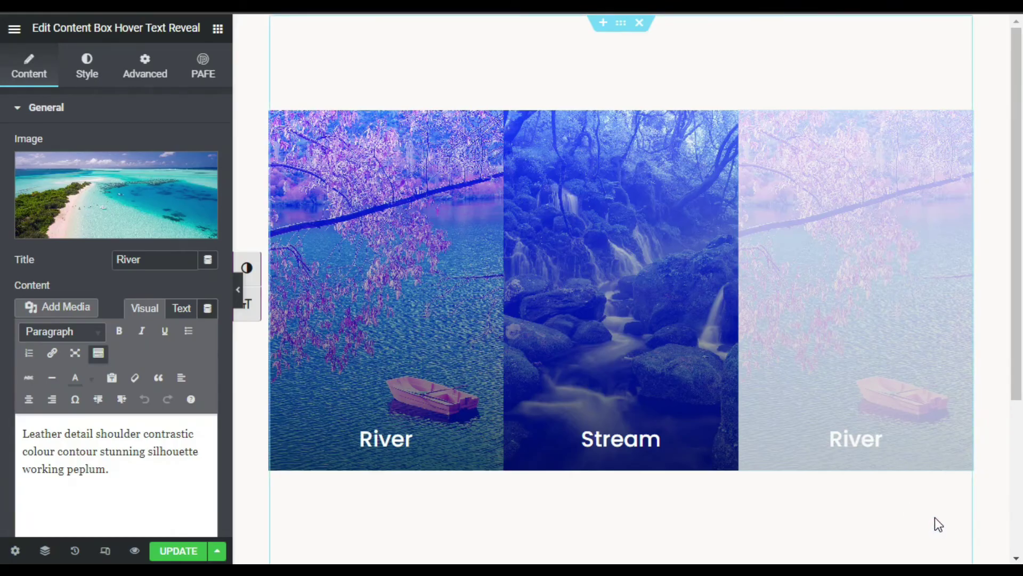
Step: Retitle the right box Sea and save the page with UPDATE
{"action": "double_click", "coordinate": [162, 262]}
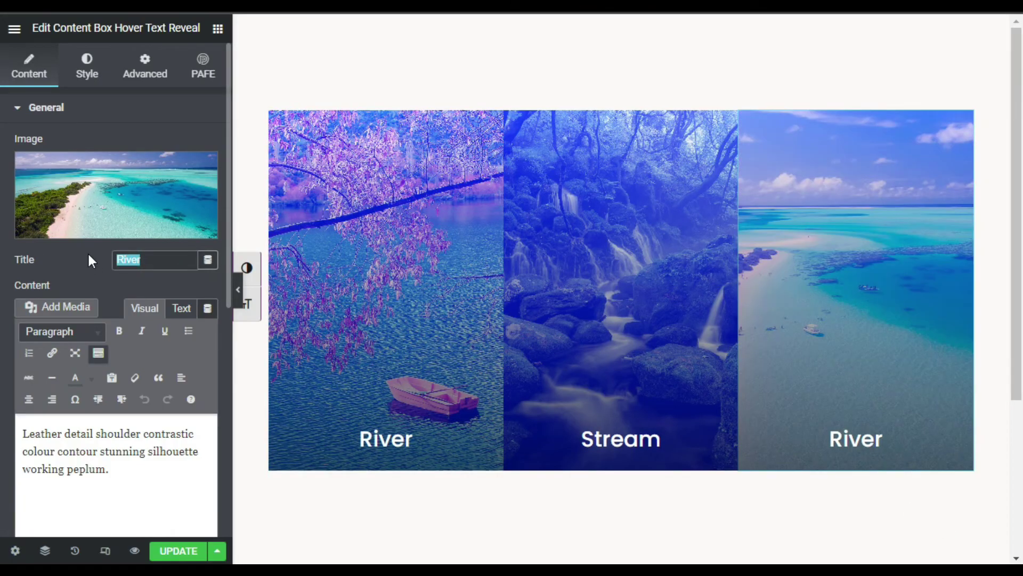
{"action": "type", "text": "Sea"}
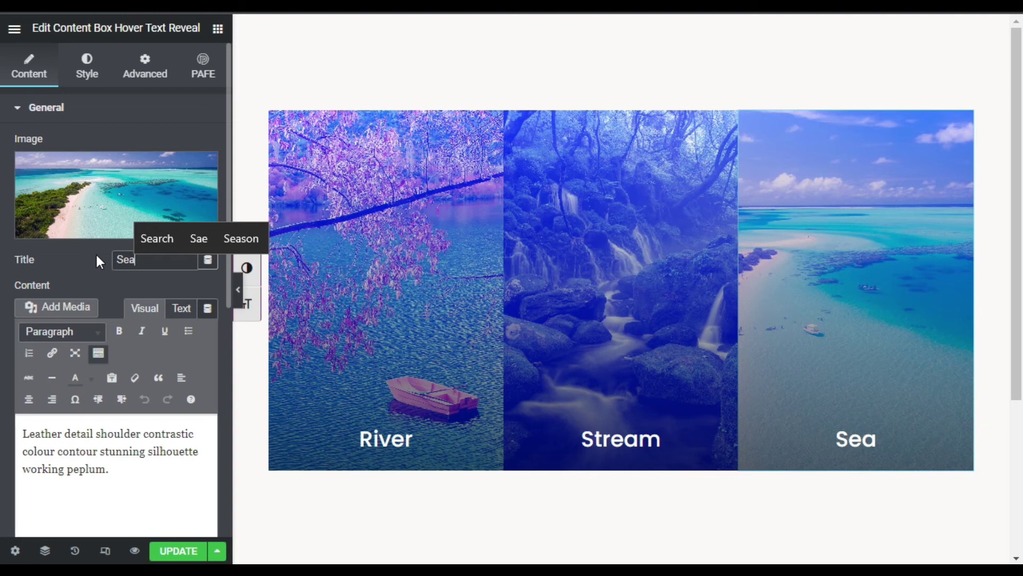
{"action": "left_click", "coordinate": [184, 551]}
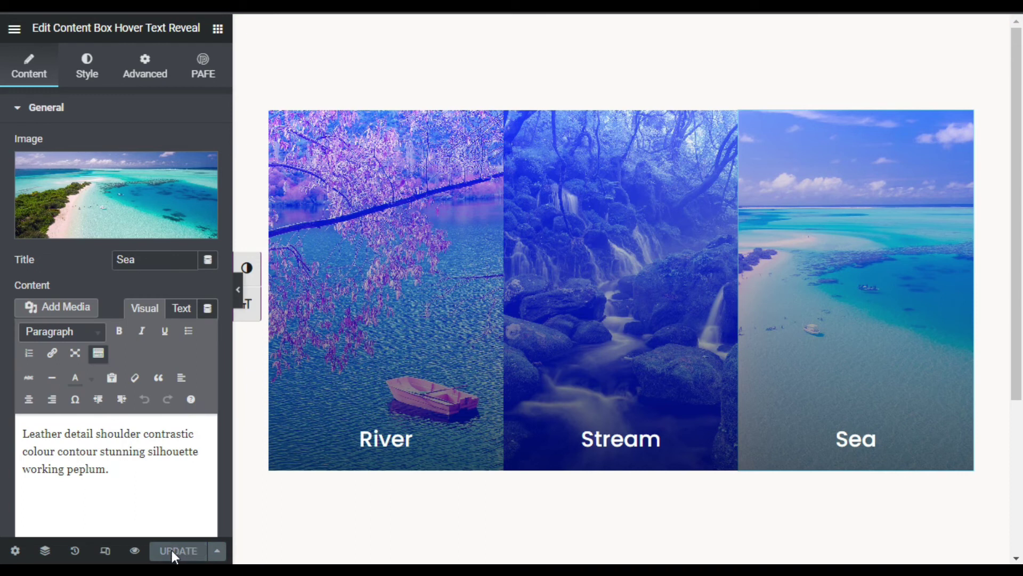
Step: Preview the page live and test the River, Stream and Sea hover reveals
{"action": "left_click", "coordinate": [136, 551]}
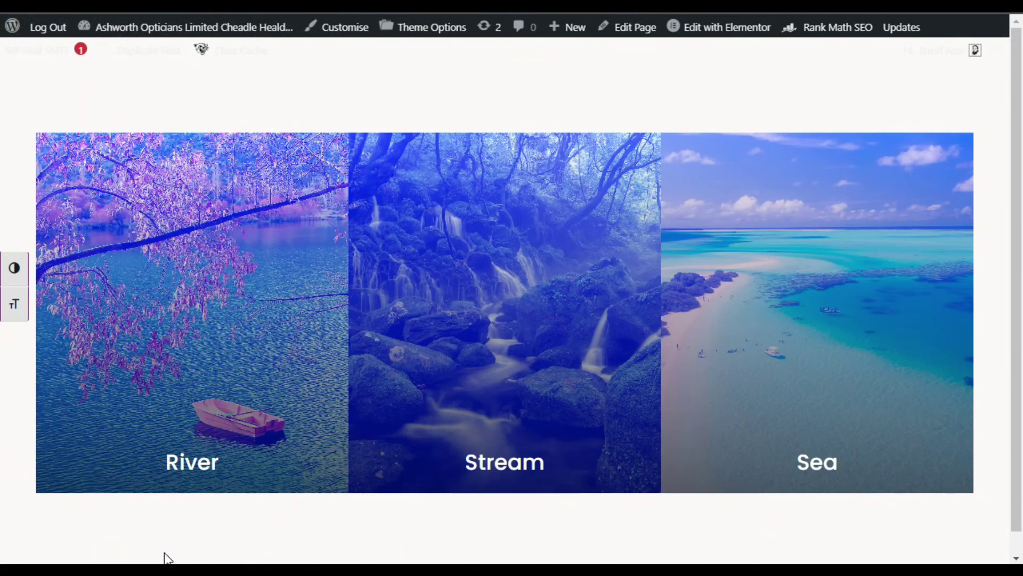
{"action": "mouse_move", "coordinate": [186, 442]}
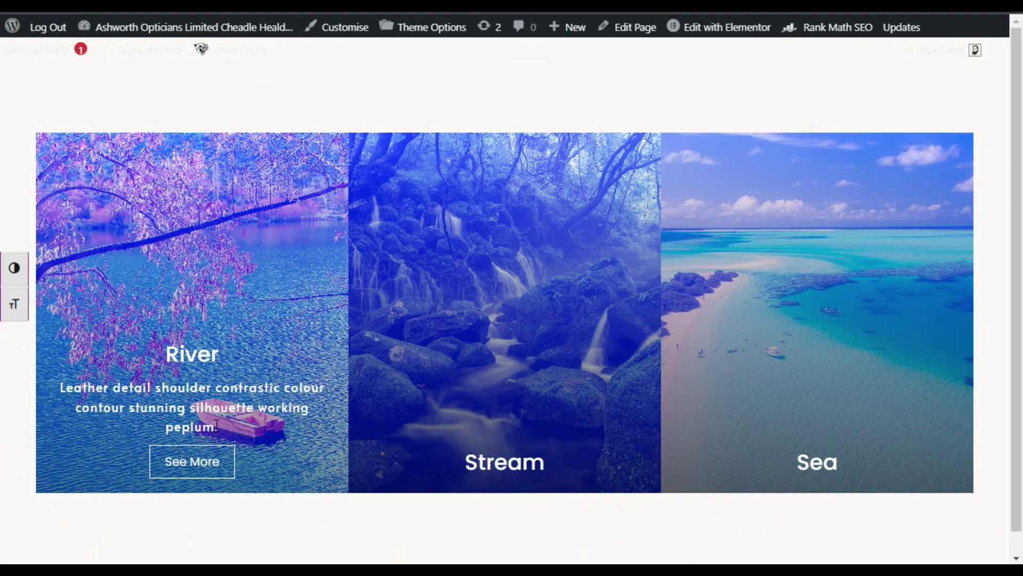
{"action": "triple_click", "coordinate": [217, 424]}
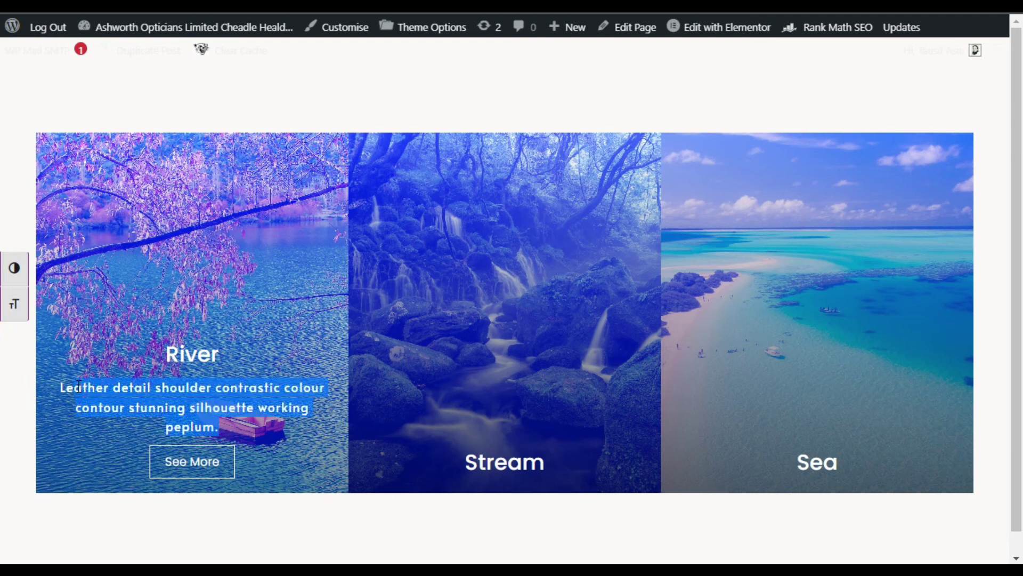
{"action": "left_click", "coordinate": [279, 449]}
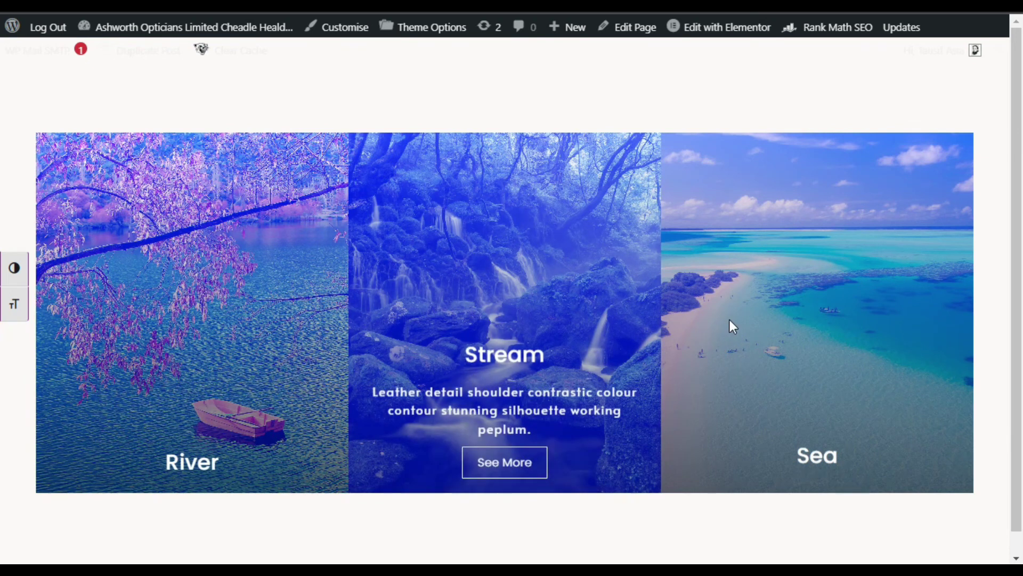
{"action": "mouse_move", "coordinate": [768, 346]}
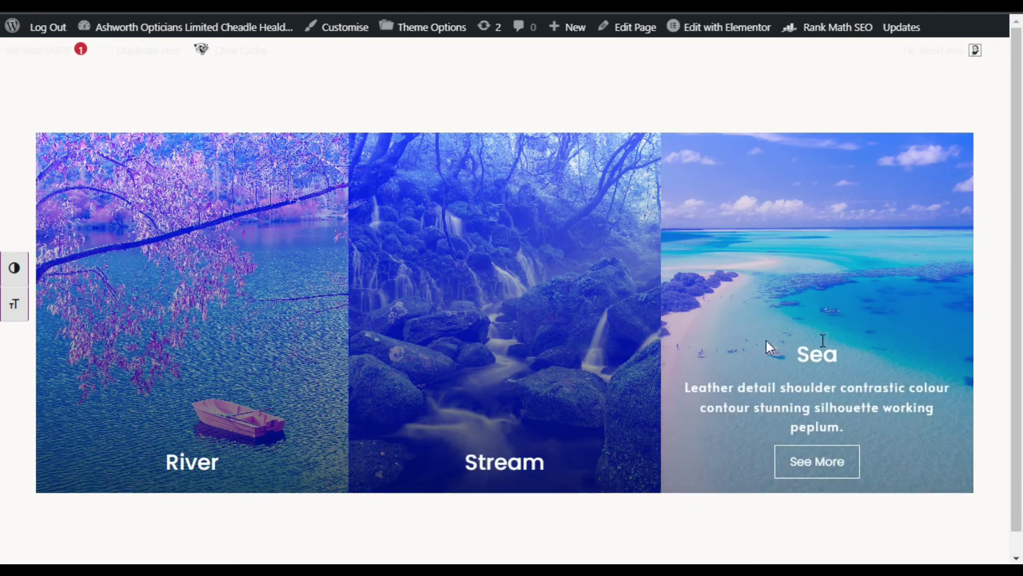